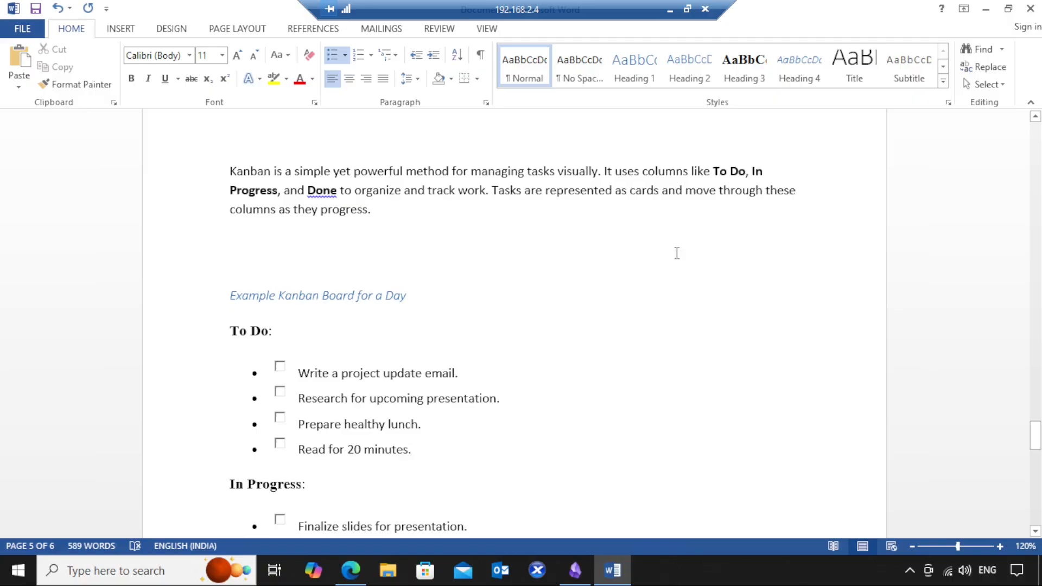
Switch to Obsidian and search the community plugins for "kanban"
left_click(579, 581)
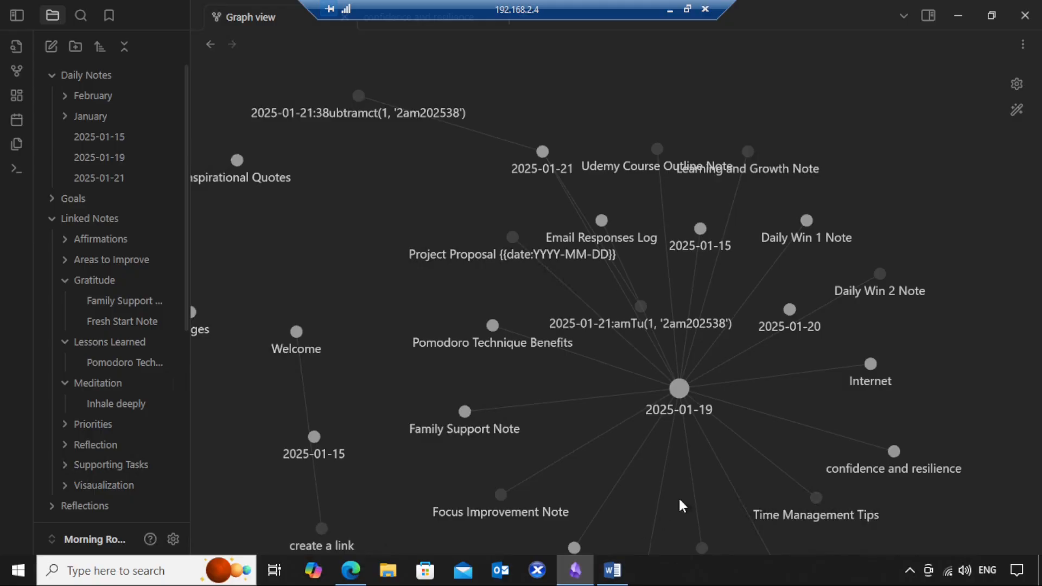
left_click(173, 539)
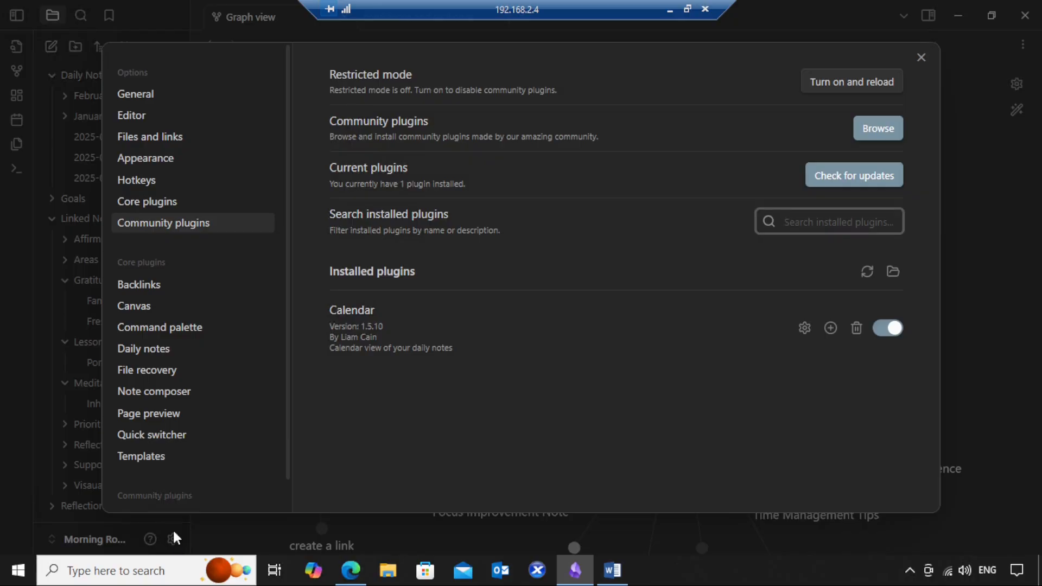
left_click(138, 204)
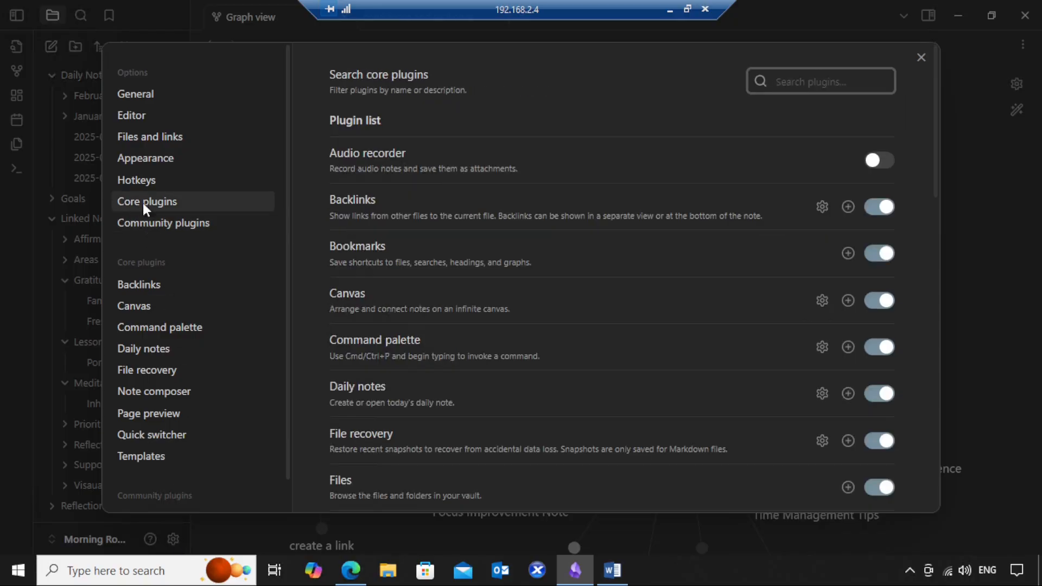
left_click(159, 228)
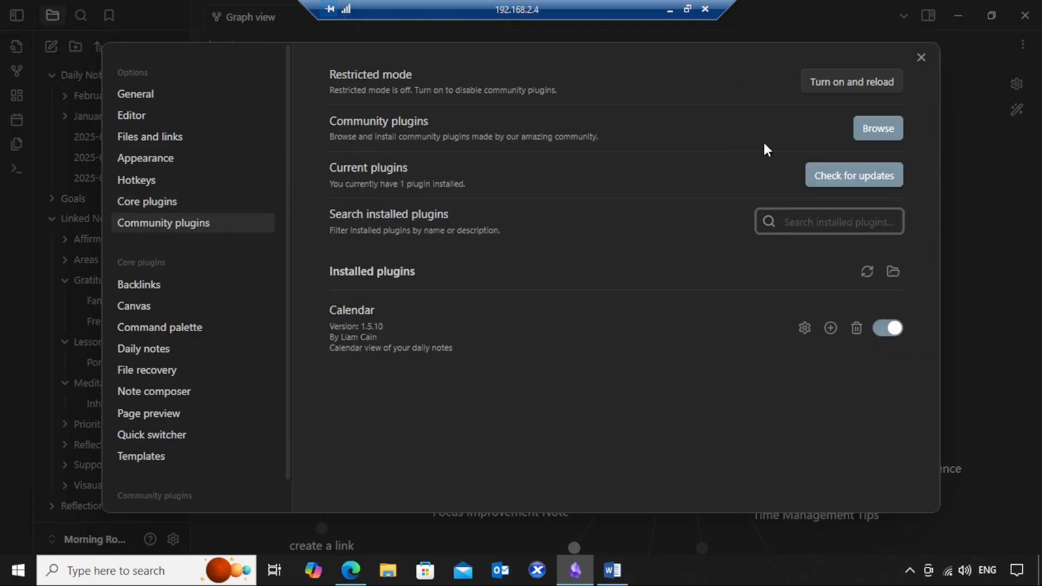
left_click(870, 135)
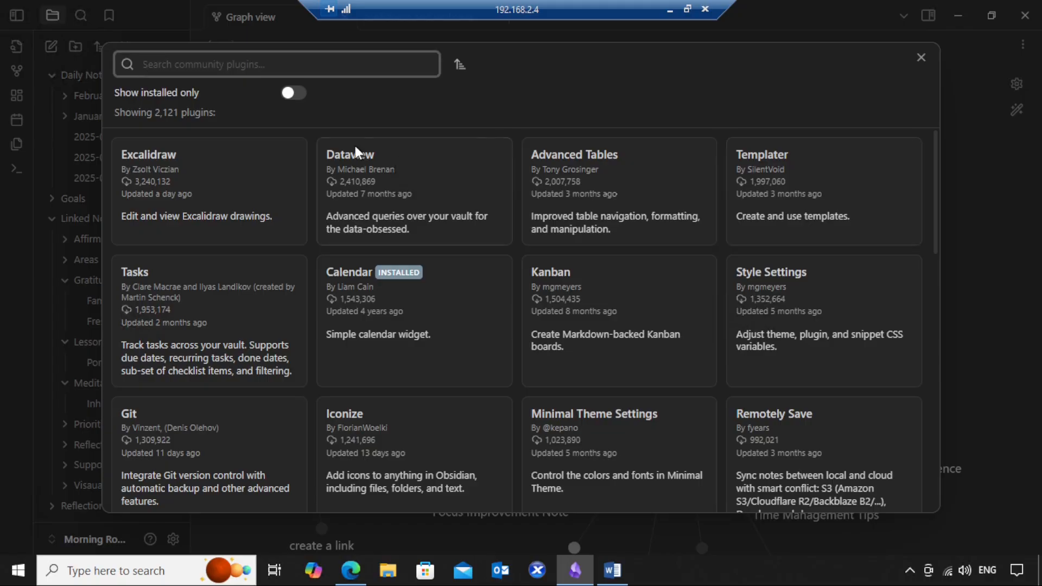
type("kanban")
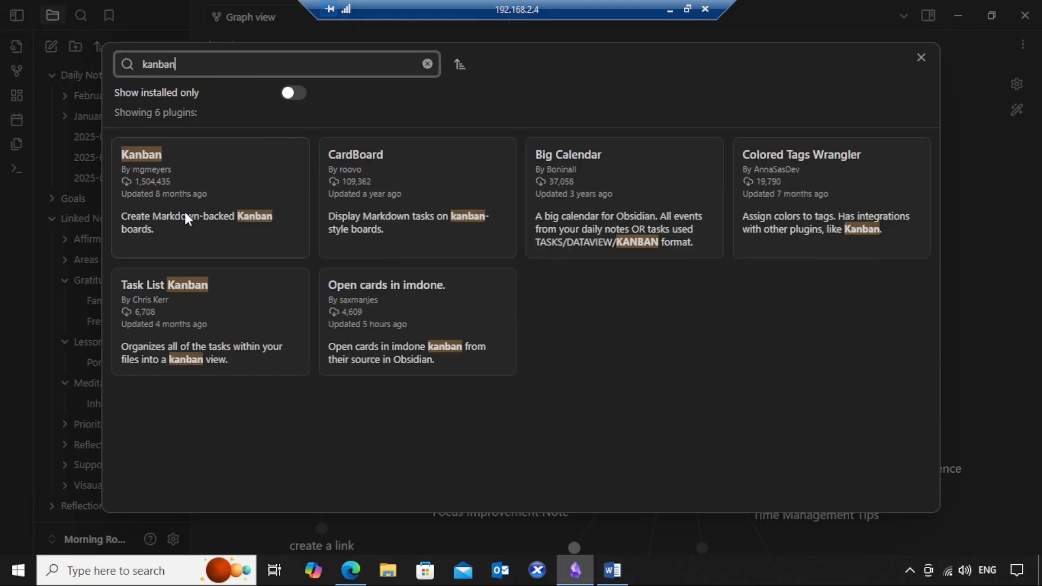
Install and enable the Kanban community plugin, and close the settings
left_click(159, 171)
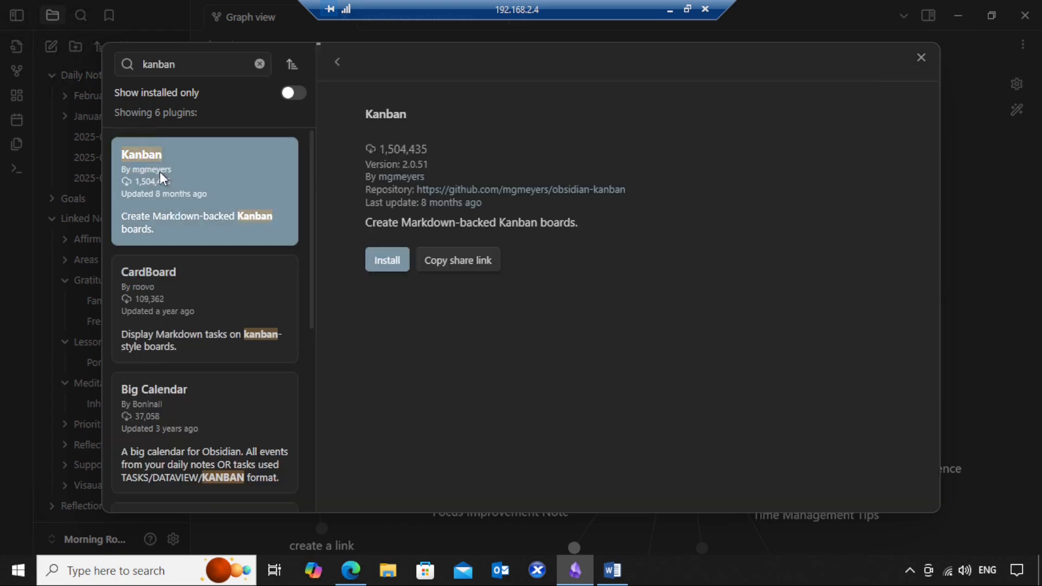
left_click(388, 265)
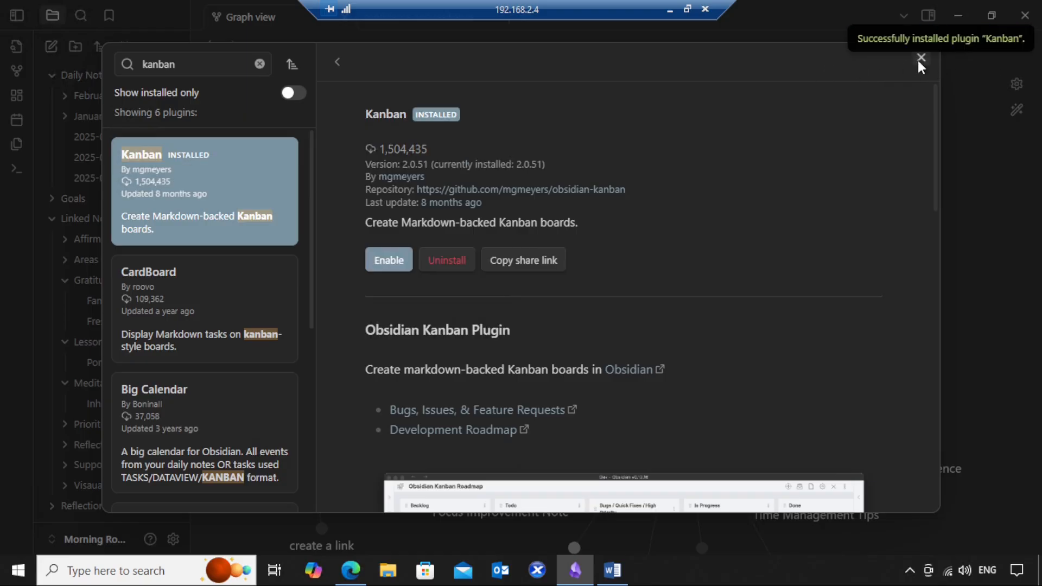
left_click(389, 262)
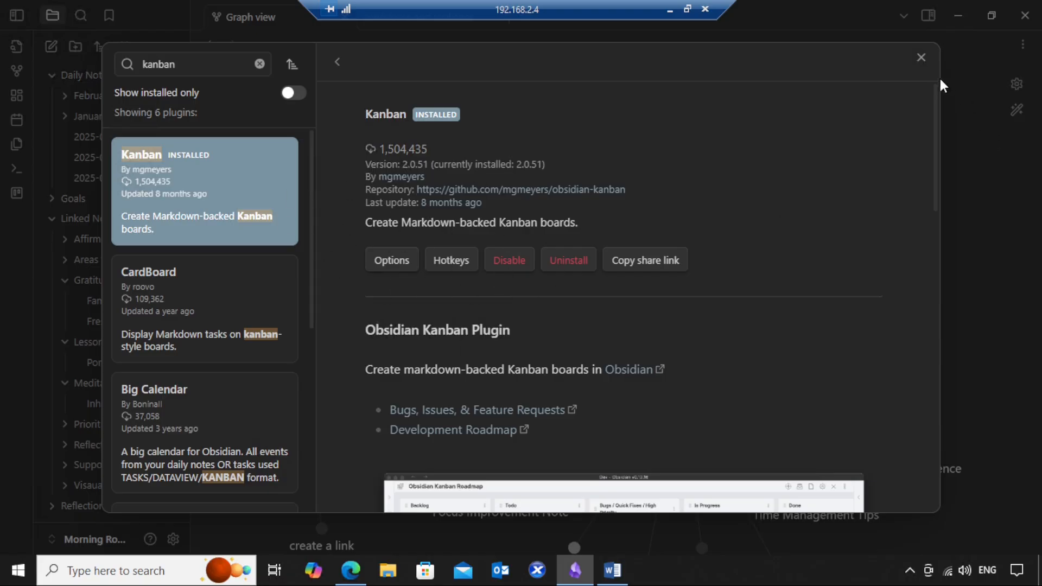
left_click(922, 57)
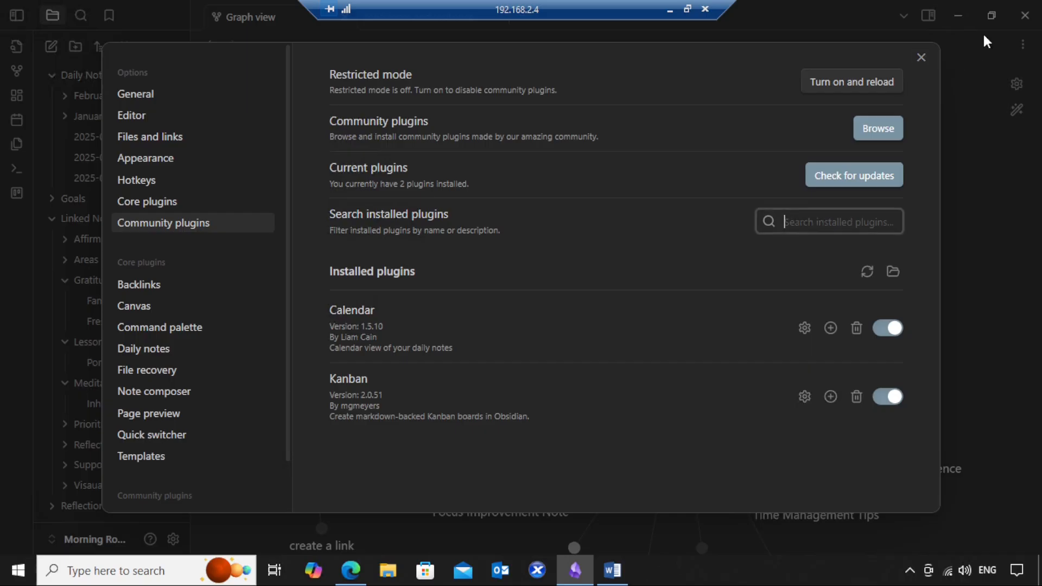
left_click(921, 57)
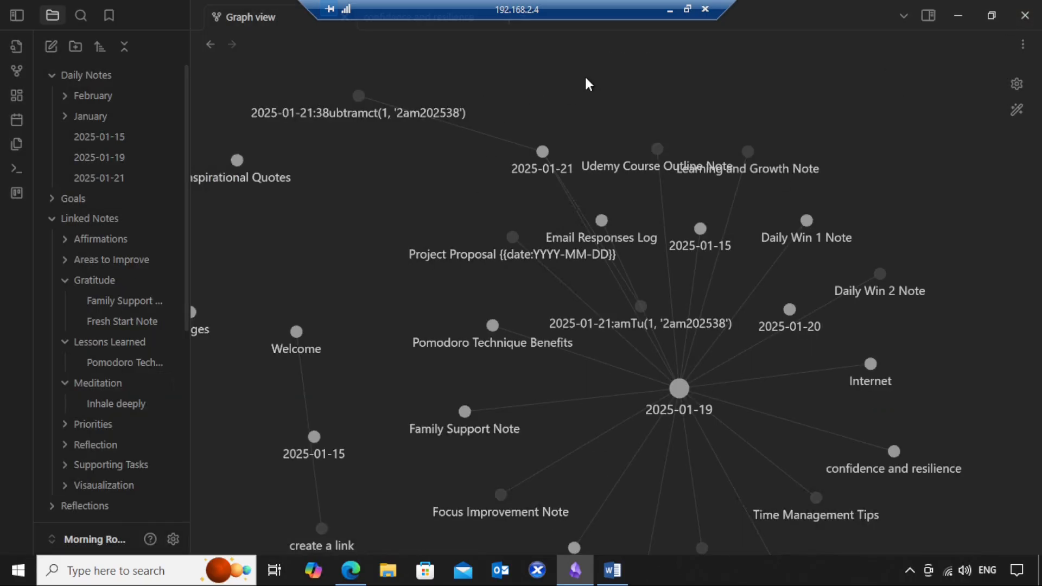
Restart Obsidian from the desktop and create a new Kanban board
left_click(1041, 575)
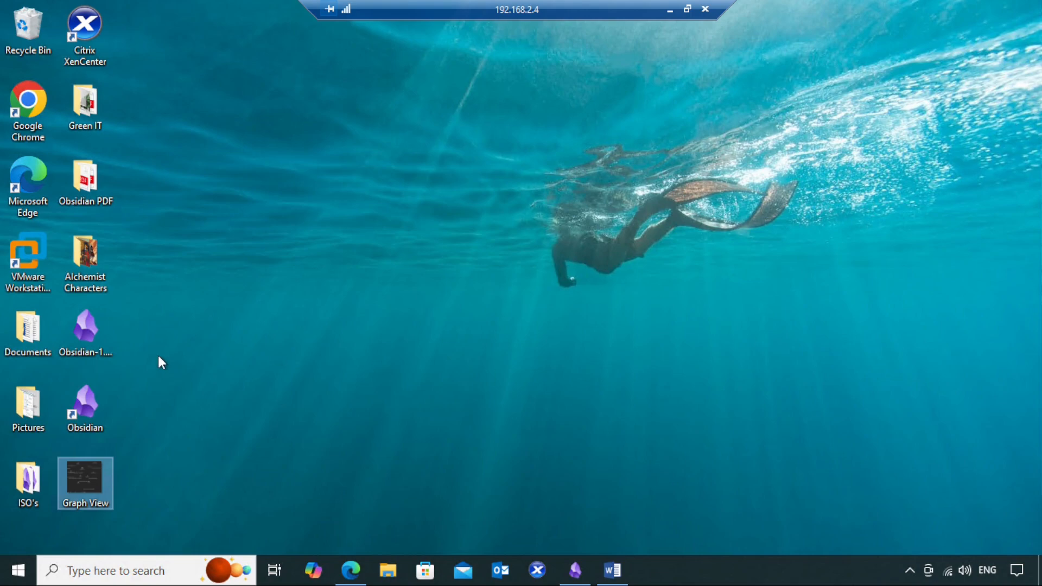
double_click(85, 401)
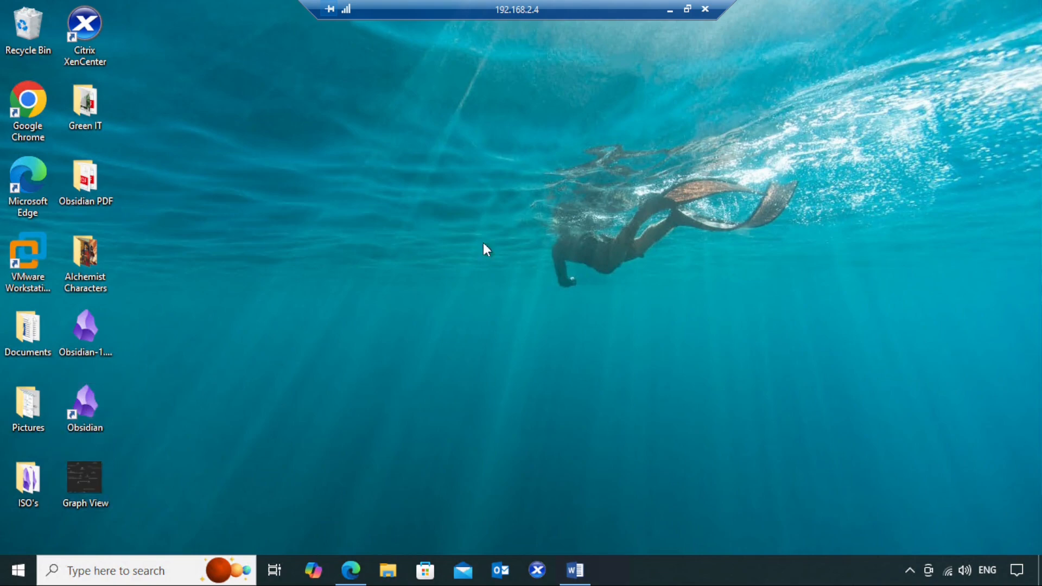
left_click(92, 406)
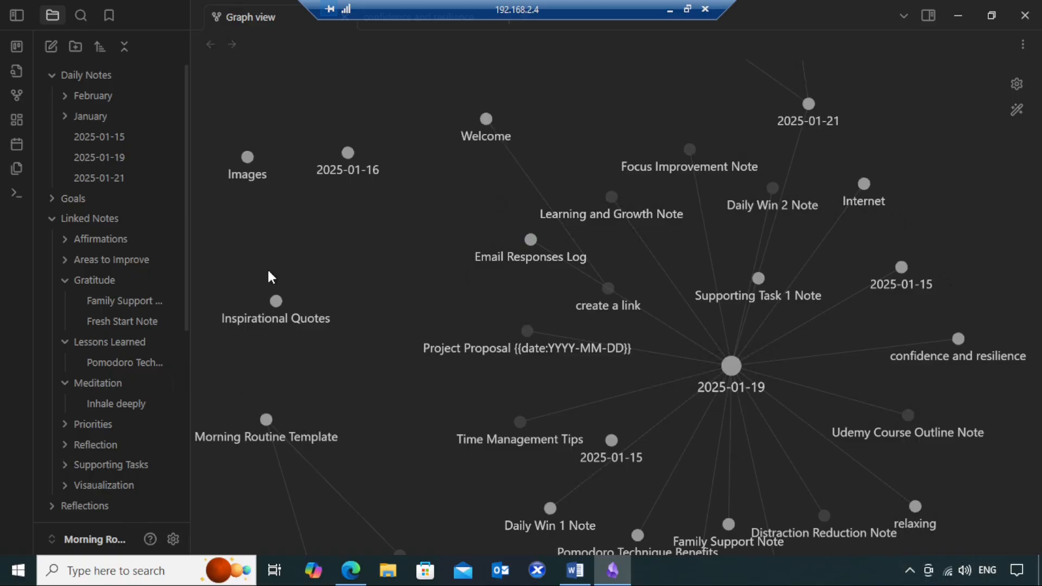
left_click(19, 46)
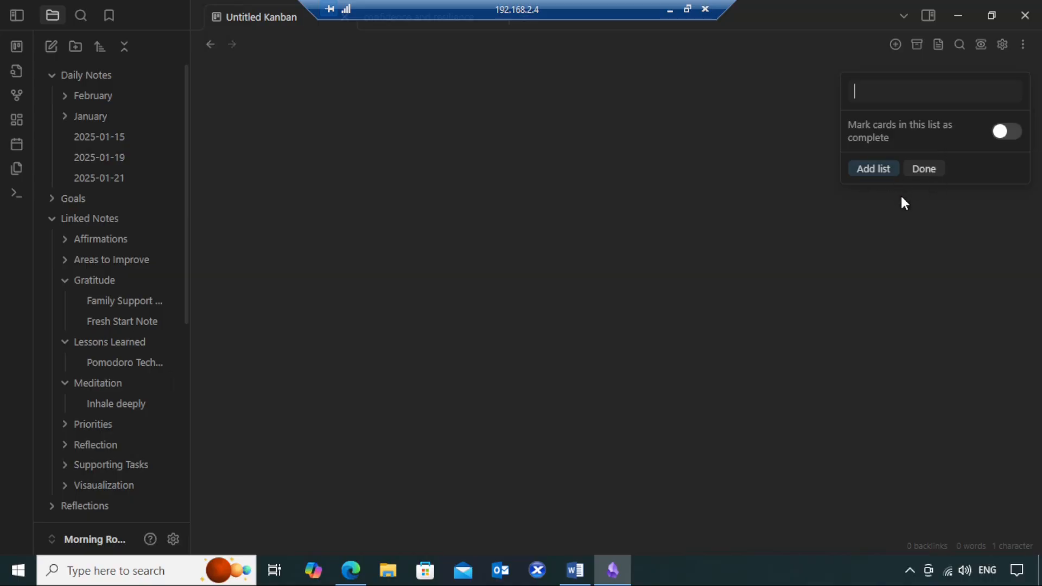
Copy the "To Do" heading from the Word document and add it as the first list on the Obsidian Kanban board
left_click(574, 569)
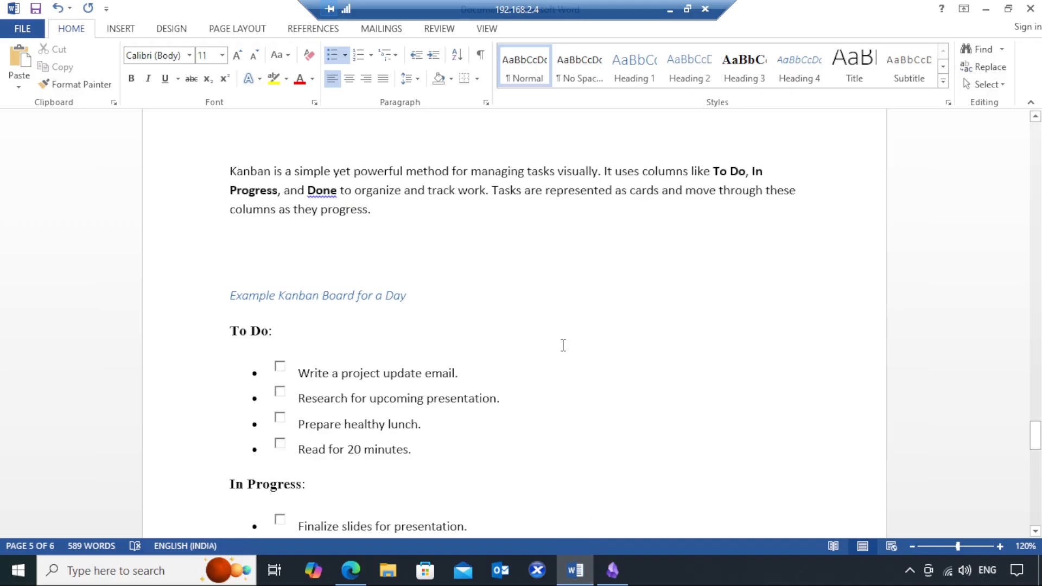
left_click_drag(276, 333, 228, 333)
right_click(243, 334)
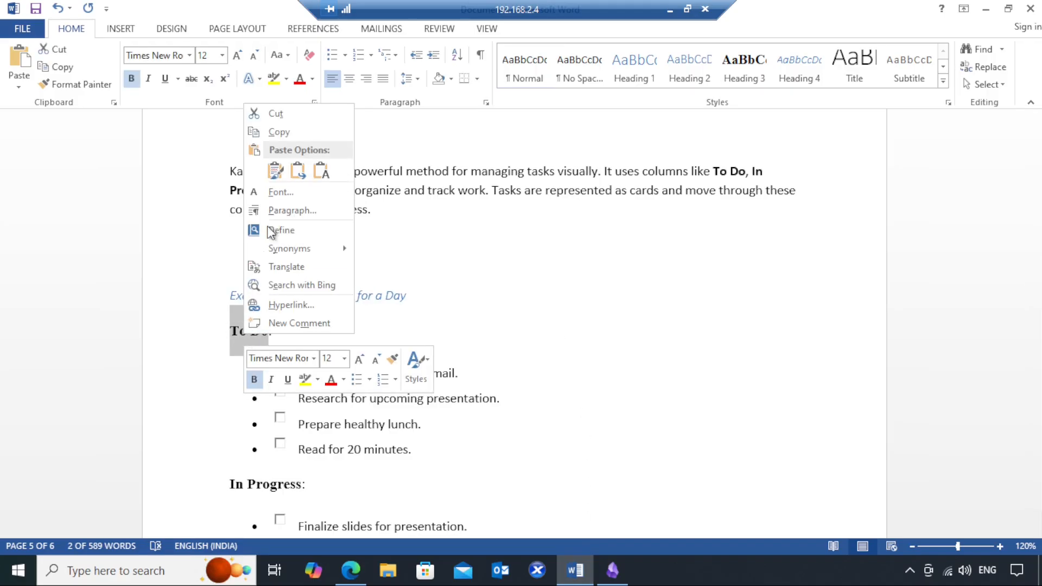
left_click(283, 133)
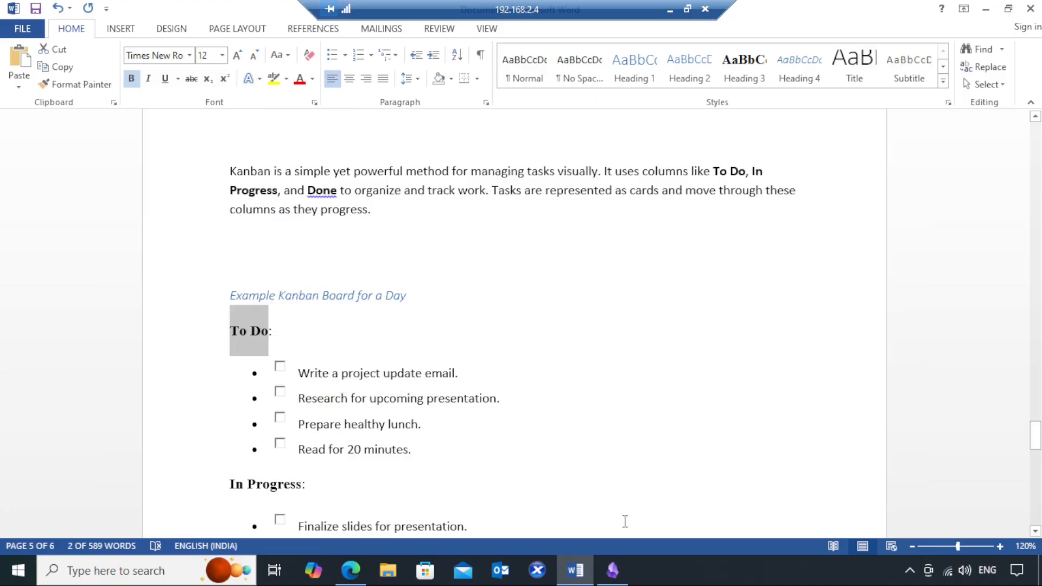
left_click(614, 570)
key("ctrl+v")
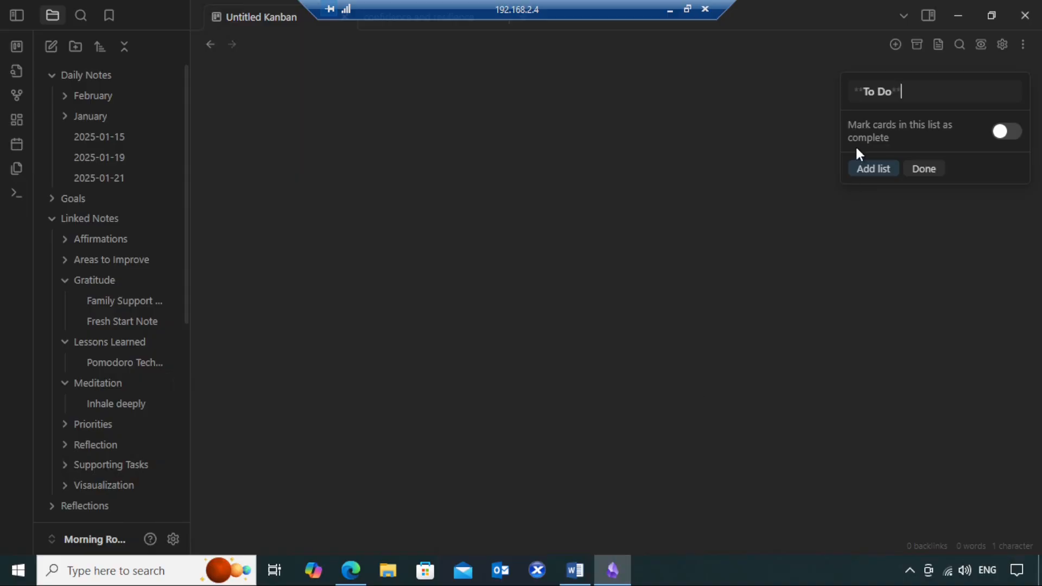
left_click(863, 172)
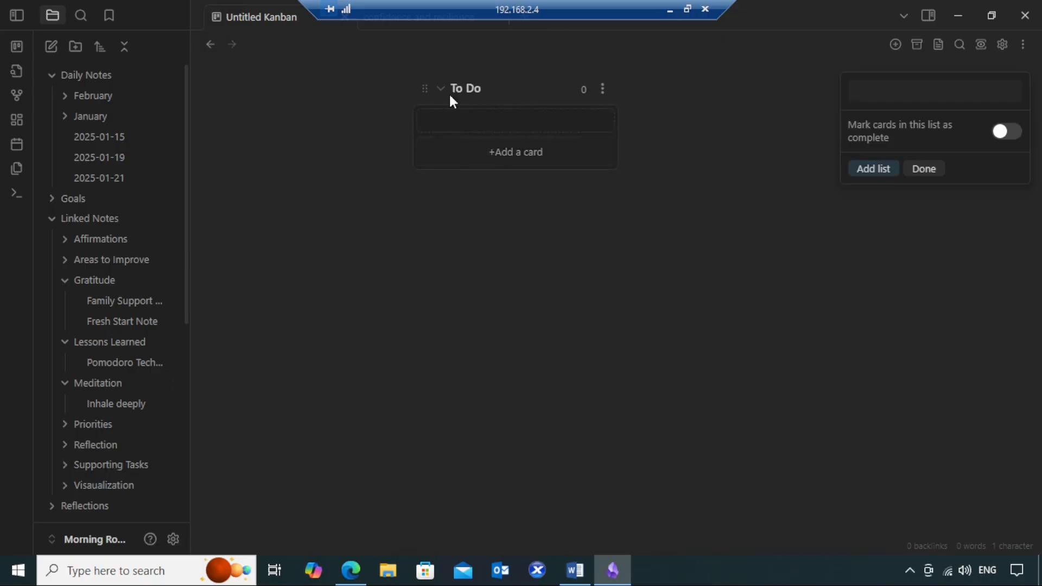
Copy the "In Progress:" heading from the Word document and add it as the second list on the Obsidian board
left_click(562, 580)
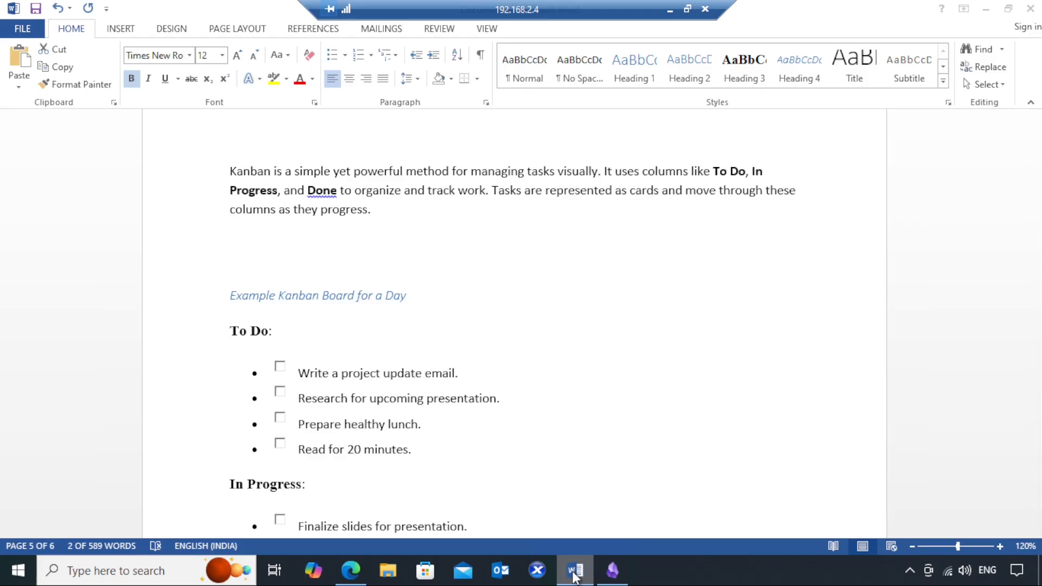
left_click(502, 434)
left_click_drag(307, 439, 226, 442)
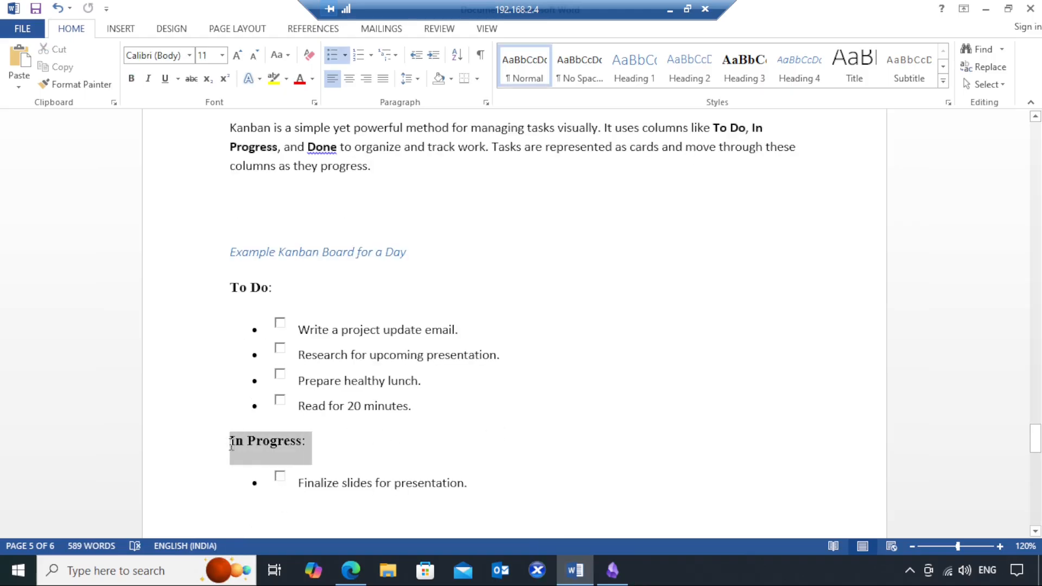
right_click(269, 447)
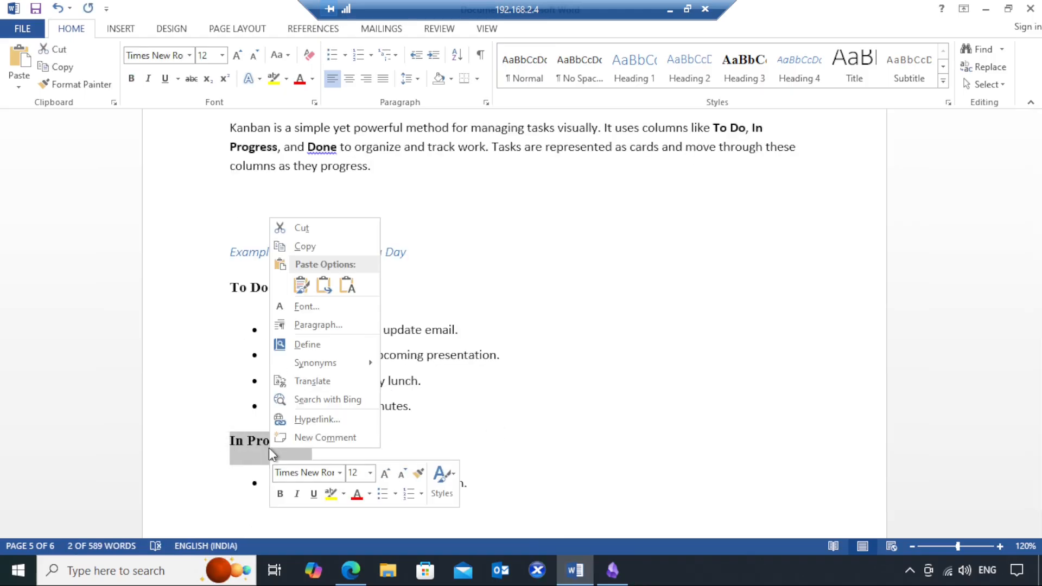
left_click(312, 248)
left_click(611, 577)
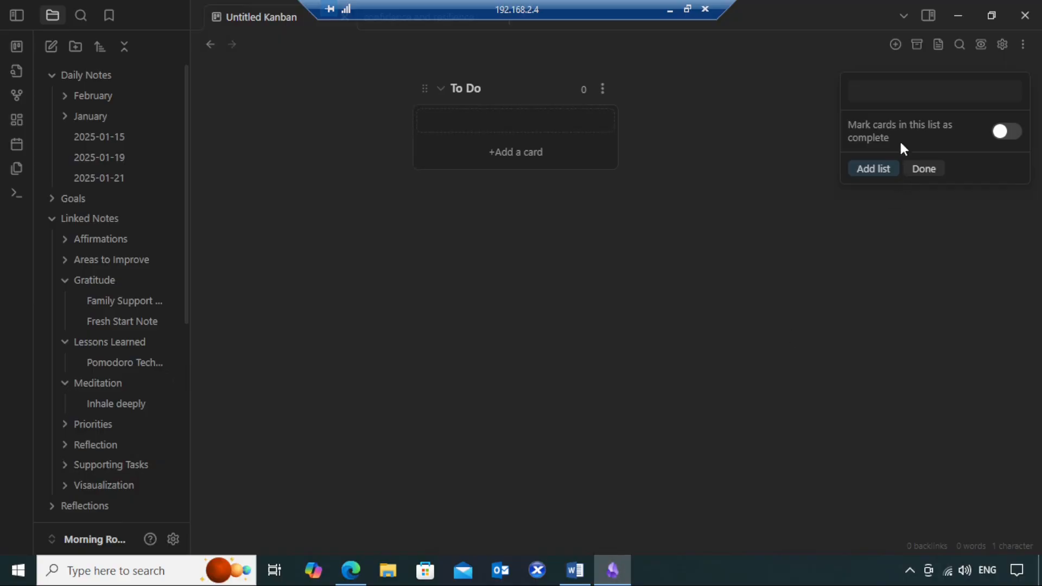
key("ctrl+v")
left_click(871, 168)
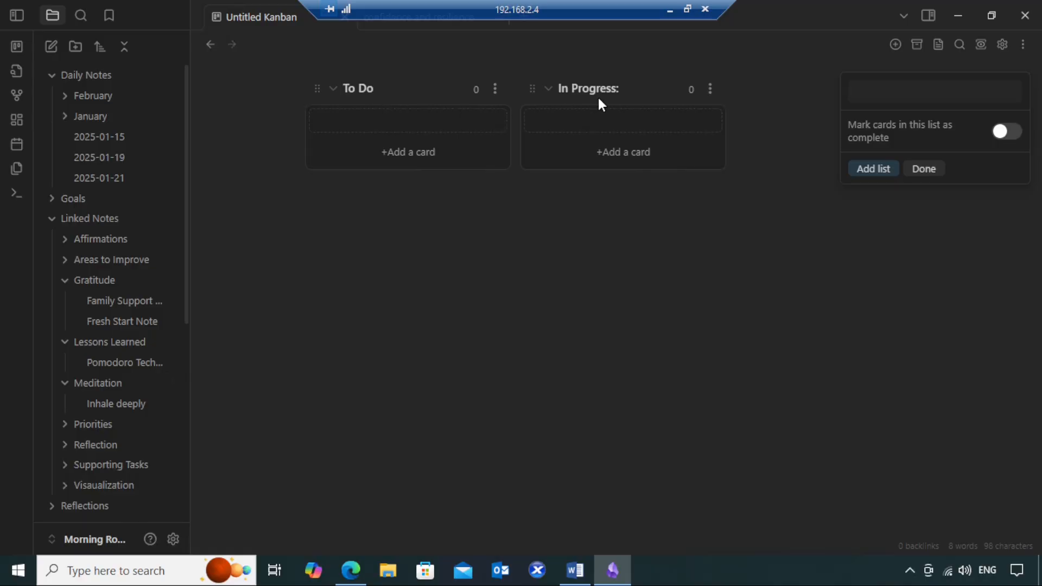
Copy the "Done" heading from the Word document, add it as the Obsidian board's third list, and close the list form
left_click(575, 570)
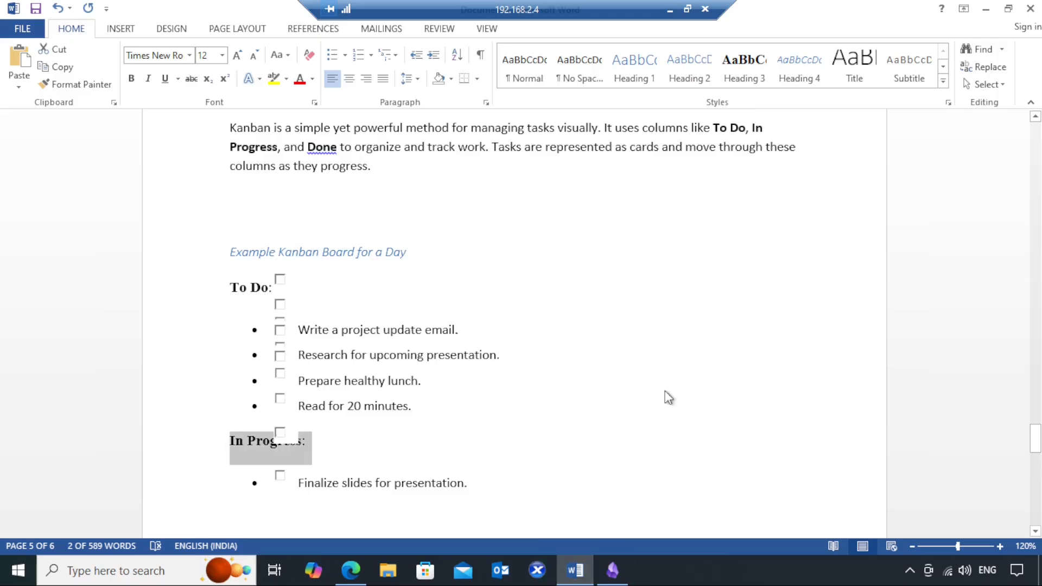
scroll(560, 408, "down", 5)
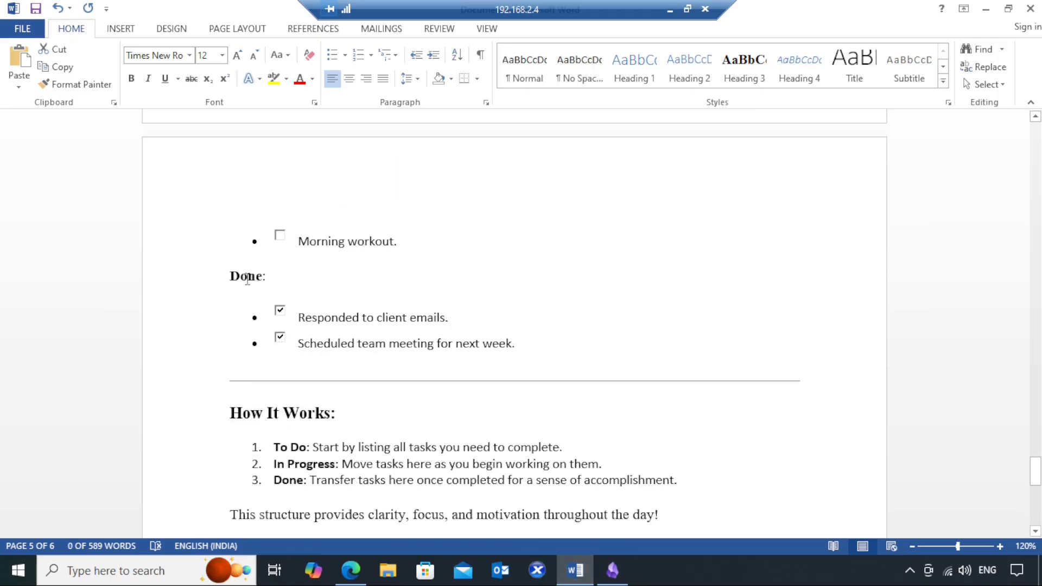
left_click(247, 279)
right_click(246, 279)
left_click(280, 307)
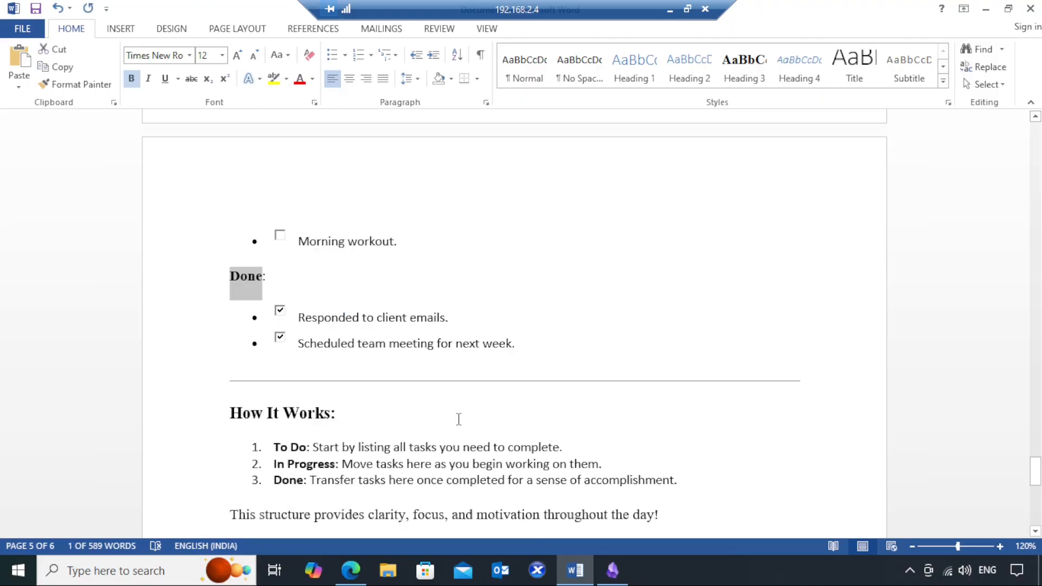
left_click(613, 570)
left_click(878, 93)
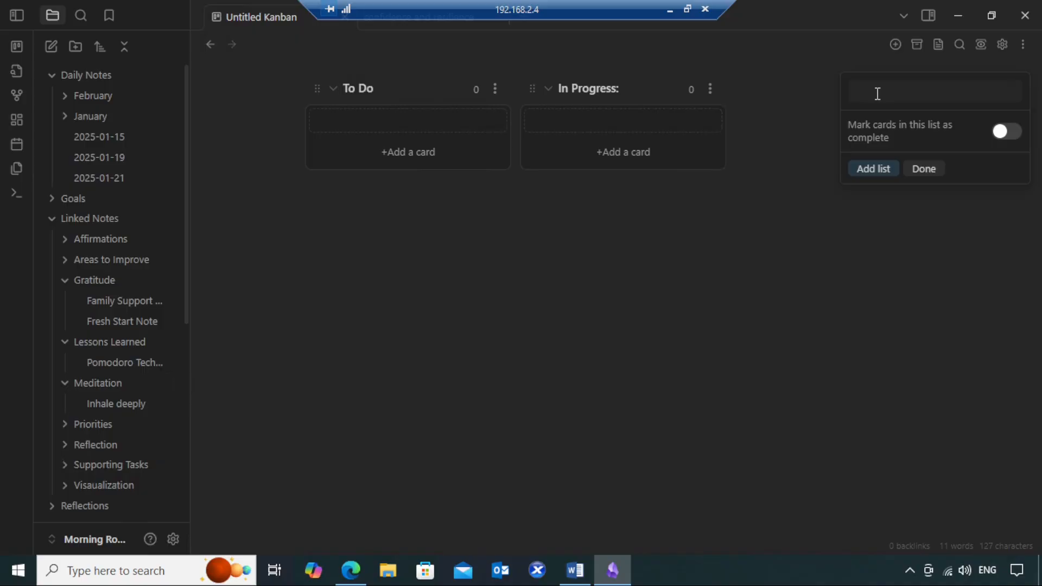
key("ctrl+v")
left_click(872, 169)
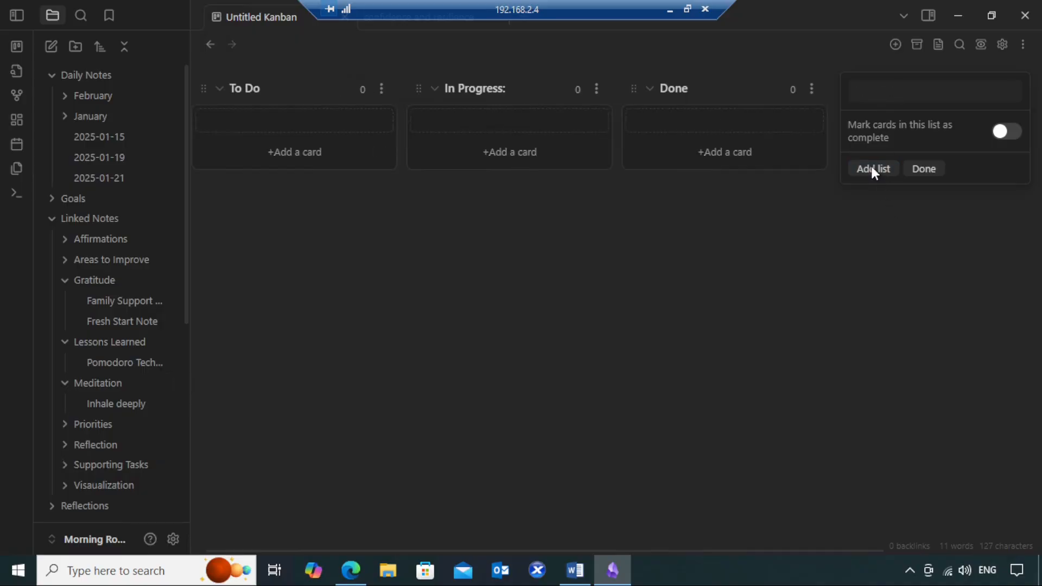
left_click(849, 282)
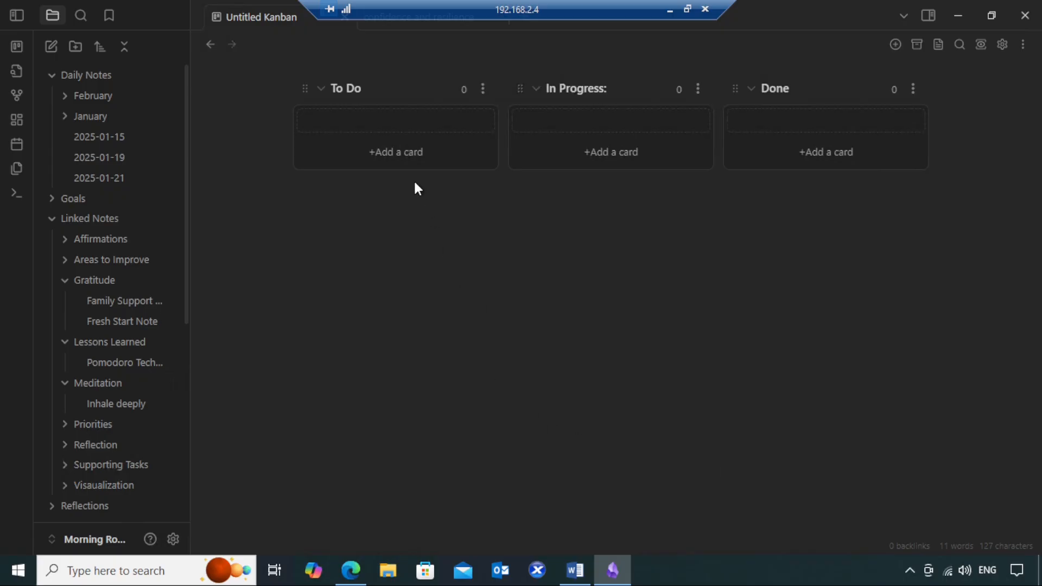
Switch to the Word document and copy the "Write a project update email" task from the example board's To Do section
left_click(574, 565)
scroll(644, 391, "down", 5)
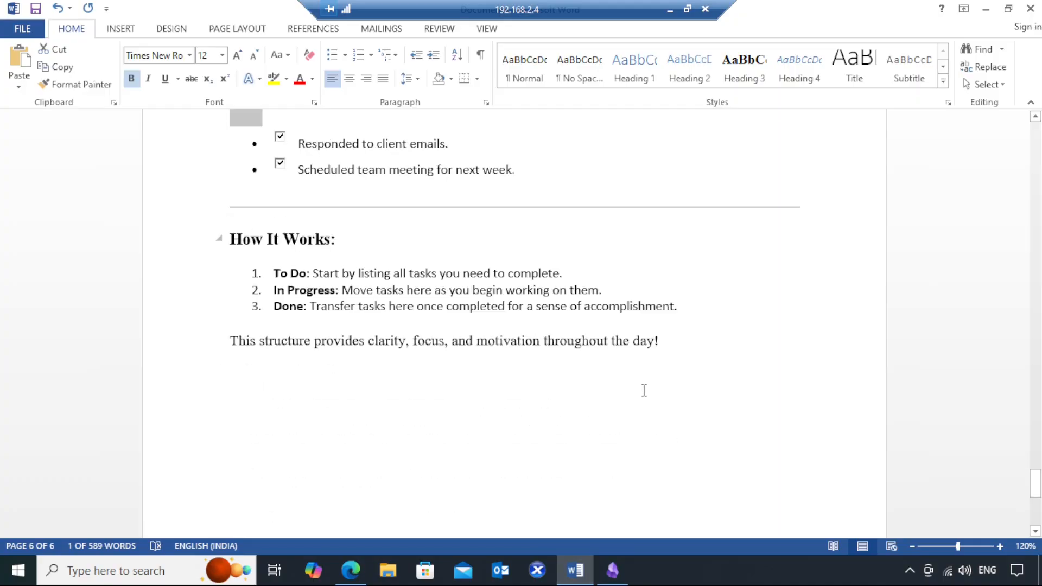
scroll(645, 391, "up", 8)
scroll(644, 391, "up", 8)
scroll(644, 388, "down", 2)
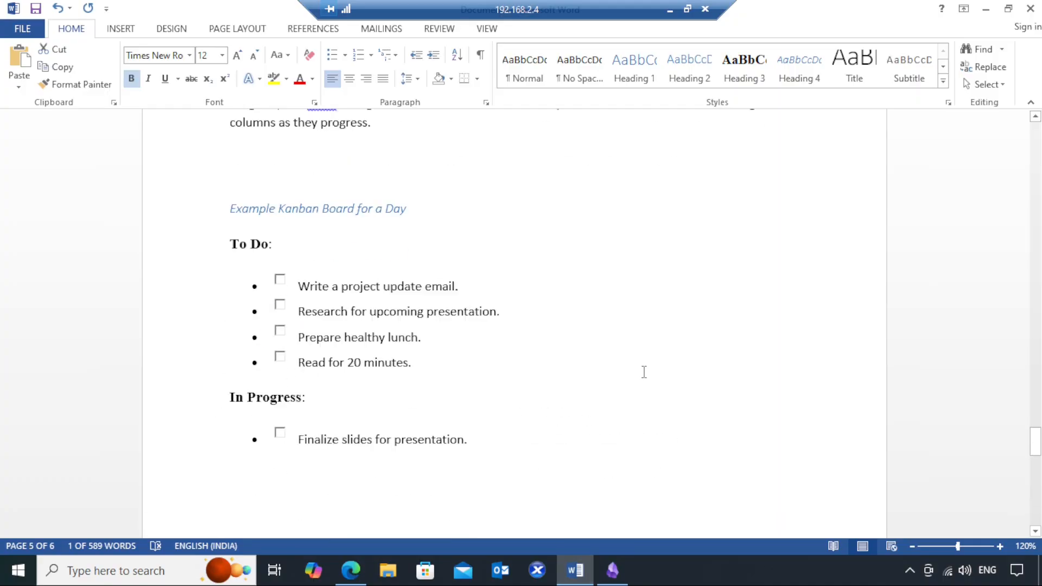
left_click(454, 355)
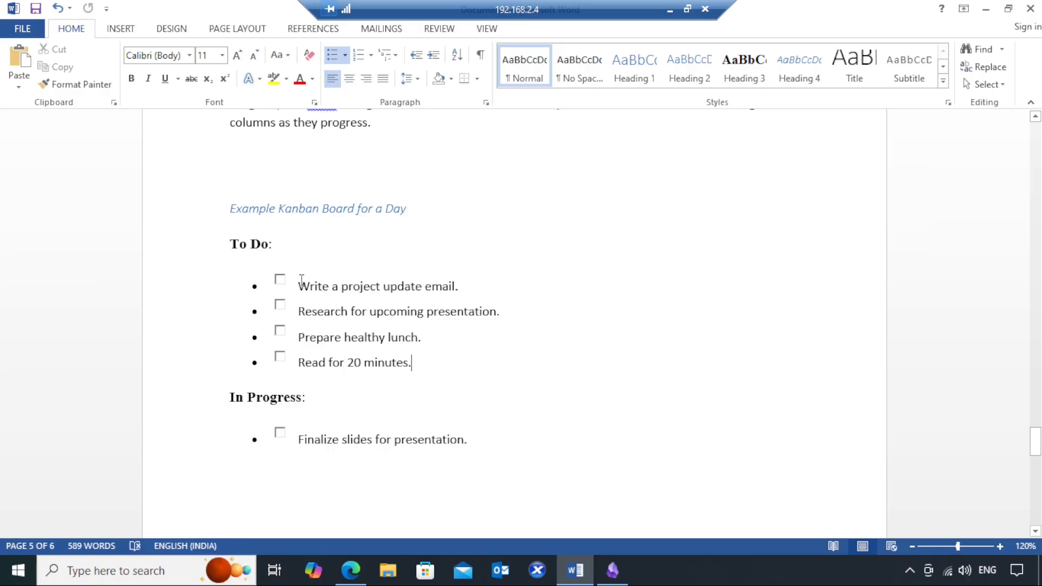
mouse_move(299, 281)
left_mouse_down()
mouse_move(350, 330)
mouse_move(386, 340)
left_mouse_up()
left_click(470, 363)
left_click_drag(300, 281, 455, 283)
right_click(414, 291)
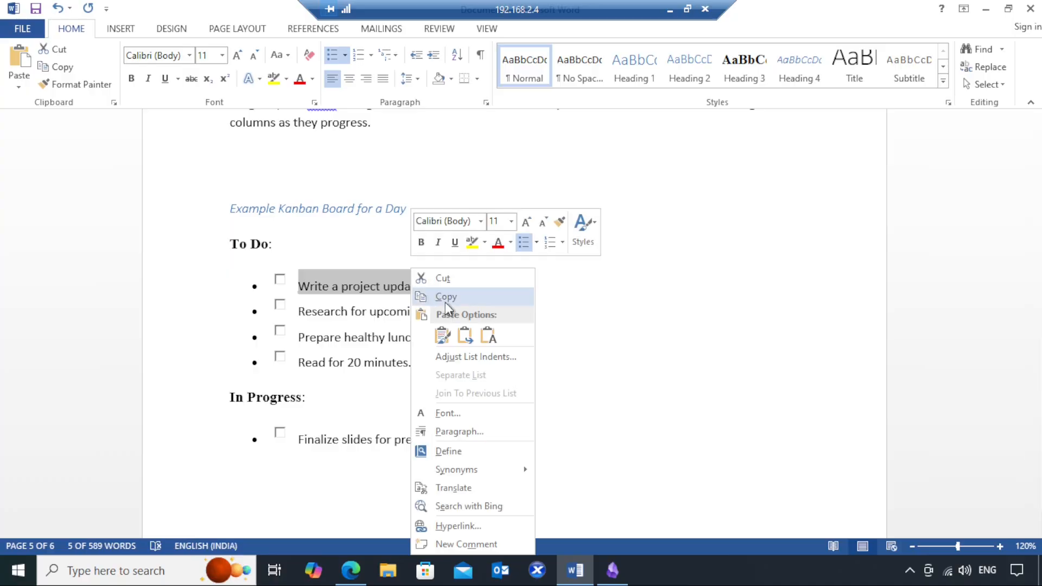
left_click(444, 297)
Return to the Obsidian board and add the copied "Write a project update email" task as the first To Do card
left_click(613, 571)
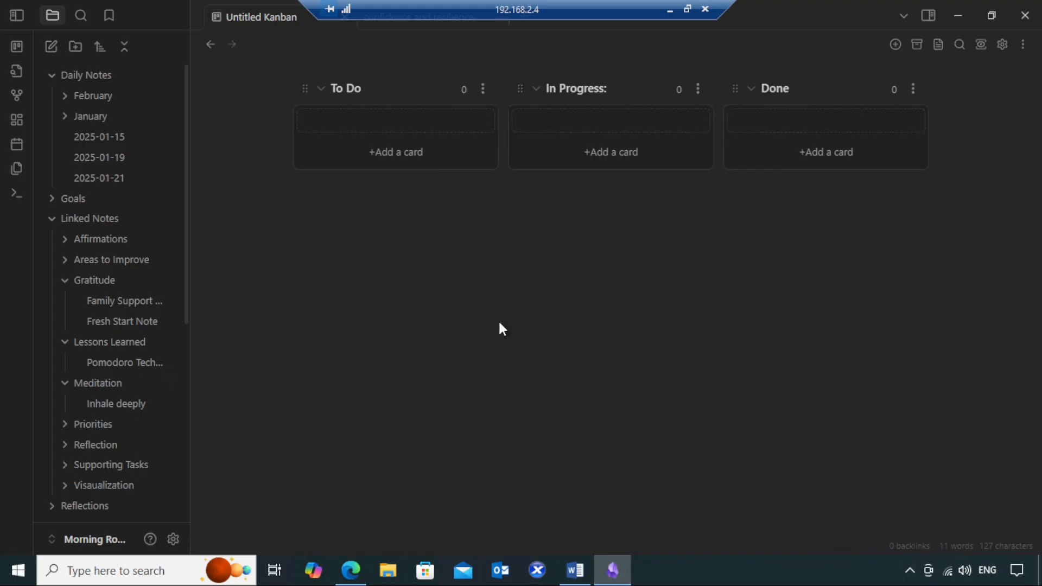
left_click(395, 165)
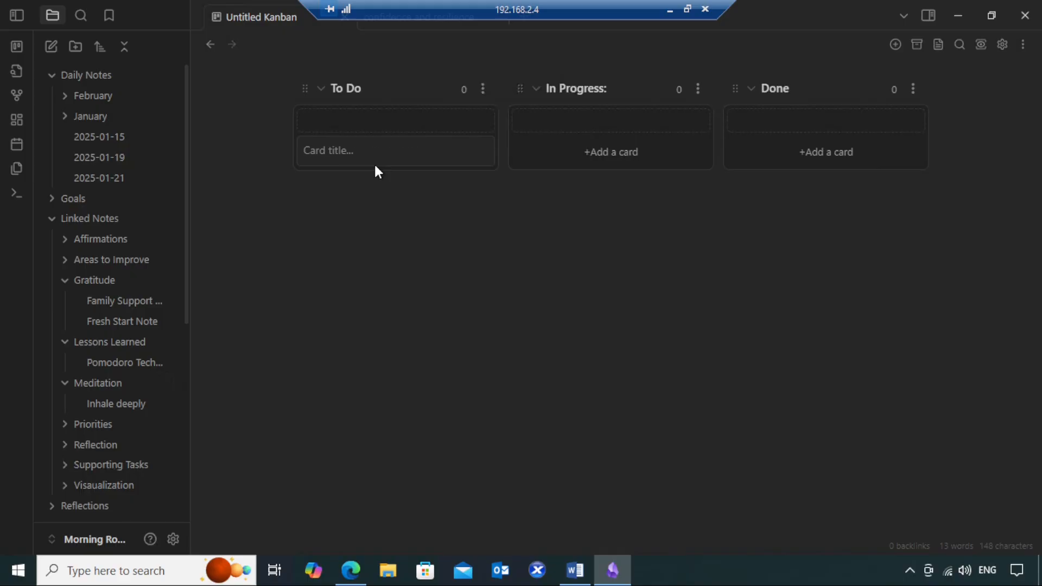
key("ctrl+v")
key("Return")
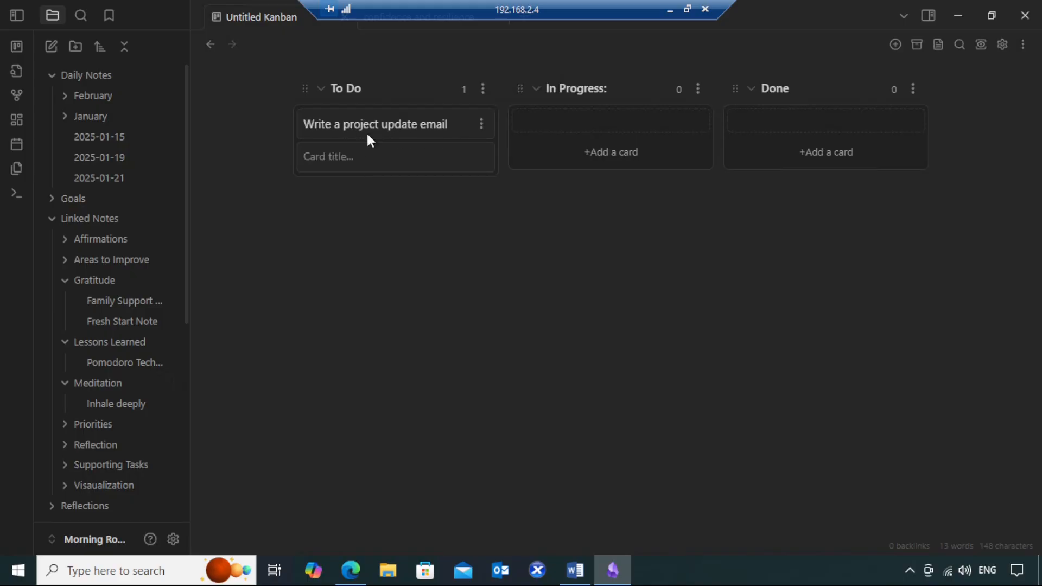
Copy "Research for upcoming presentation." from the Word document and add it as the second To Do card in Obsidian
left_click(576, 571)
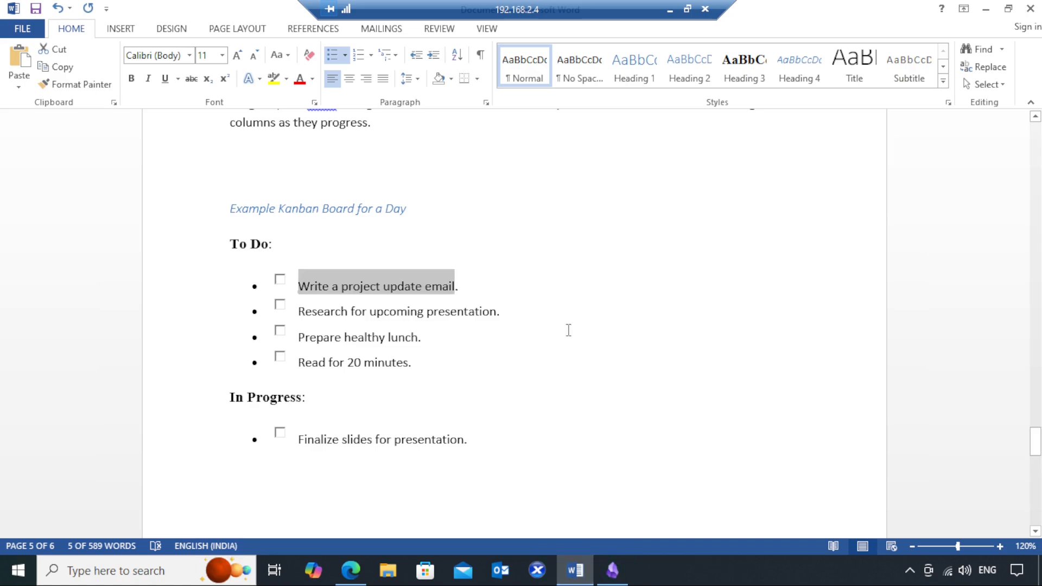
left_click_drag(502, 320, 299, 317)
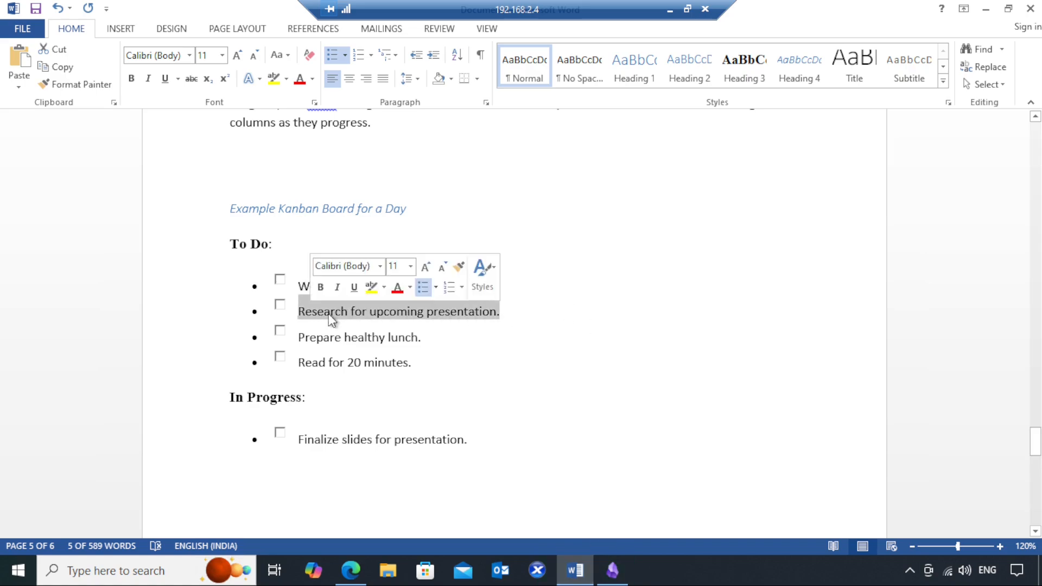
right_click(338, 319)
left_click(363, 56)
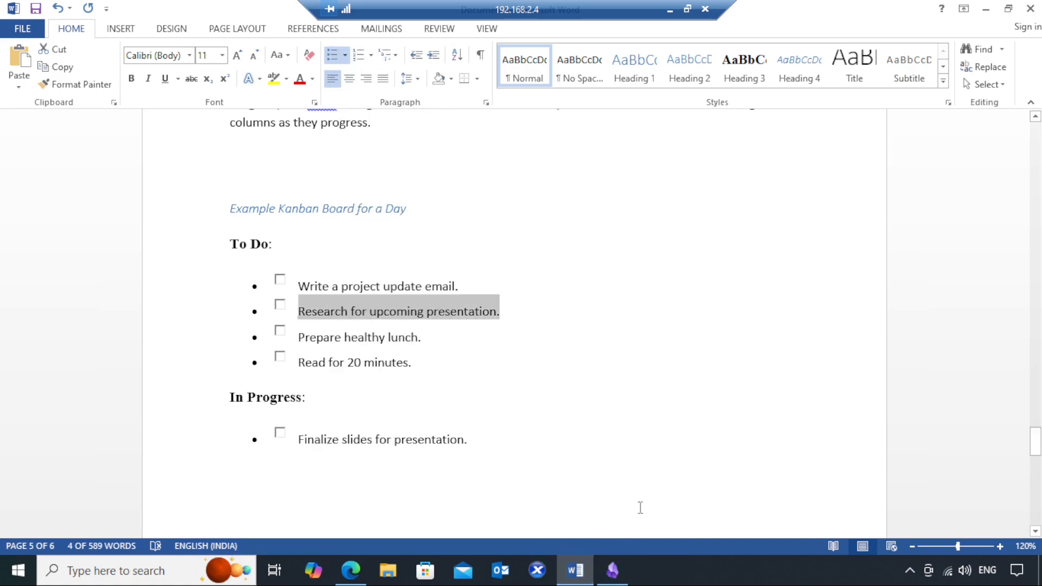
left_click(608, 580)
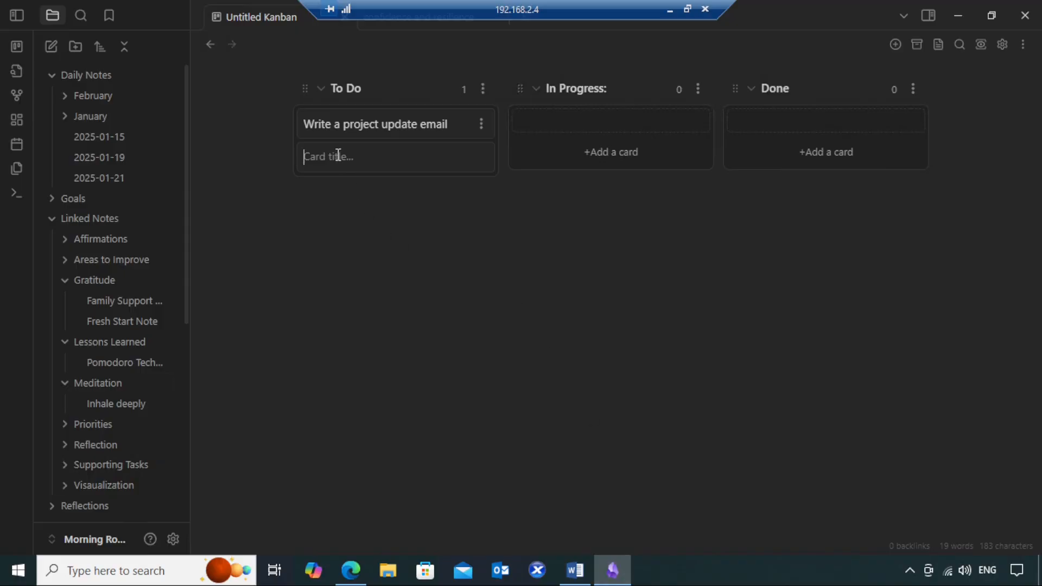
key("ctrl+v")
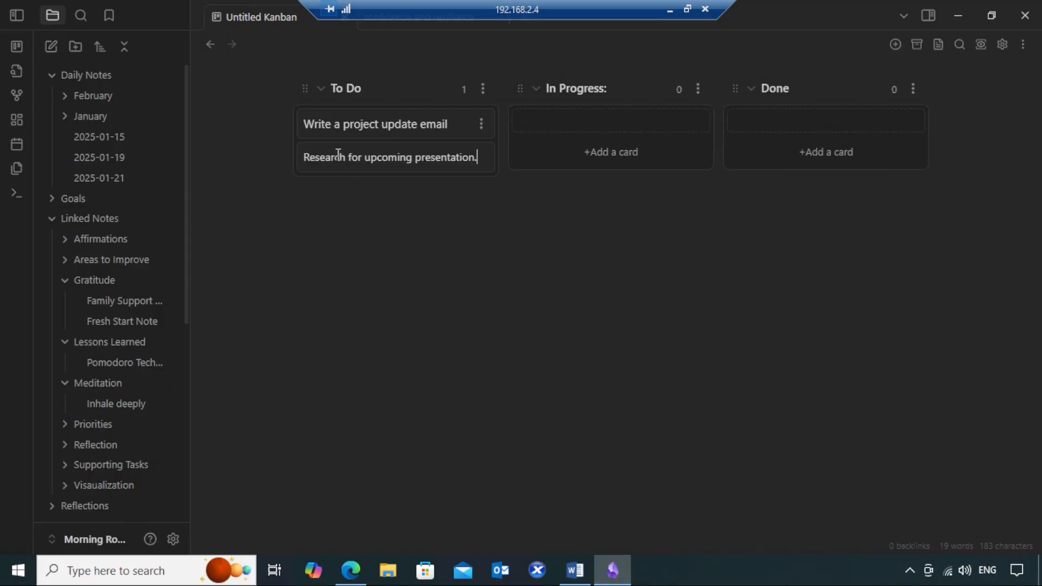
key("Return")
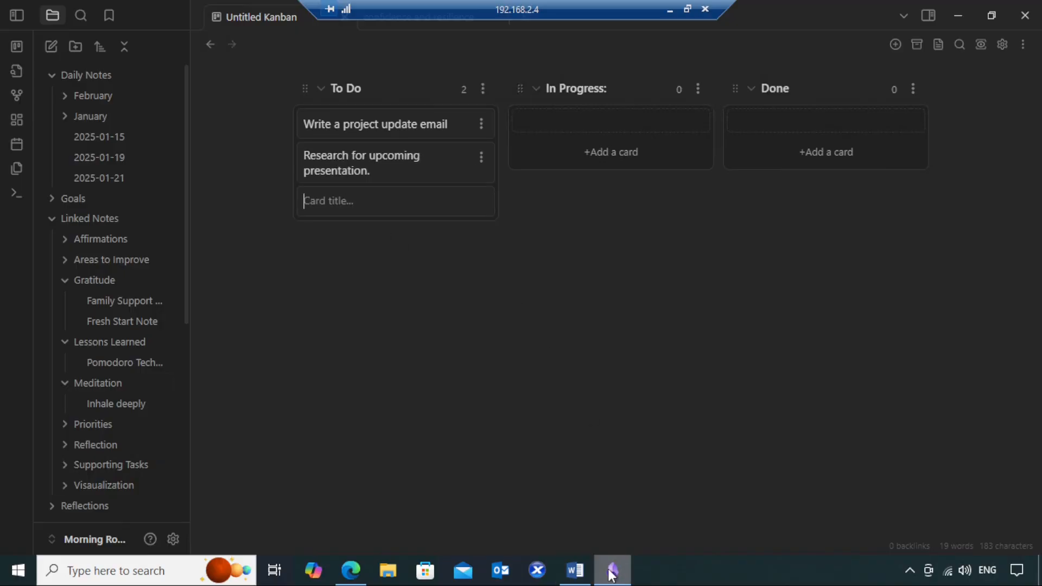
Copy "Prepare healthy lunch" from the Word document and add it as the third To Do card in Obsidian
left_click(574, 571)
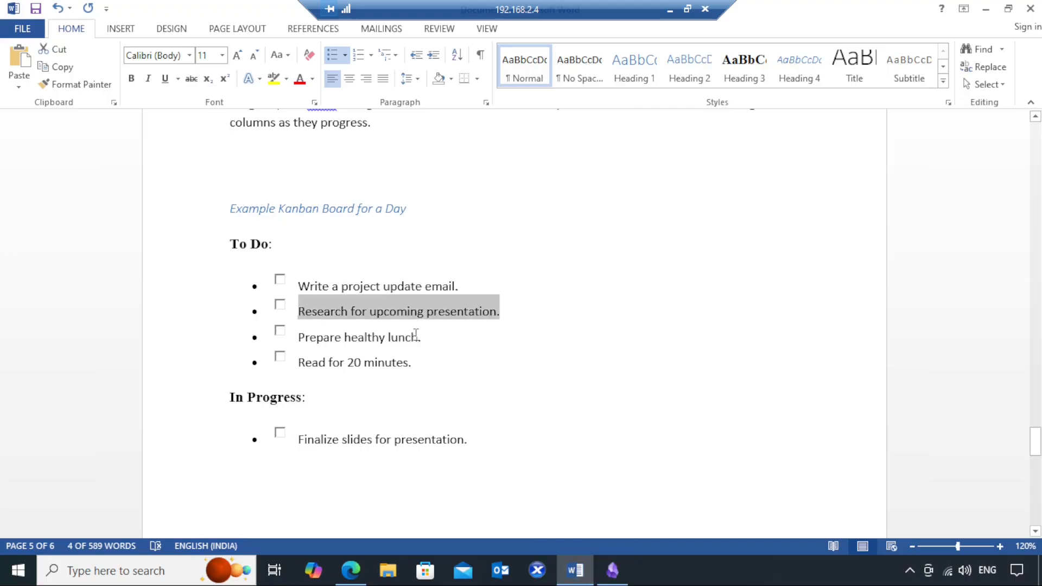
double_click(418, 338)
left_click(299, 338, "shift")
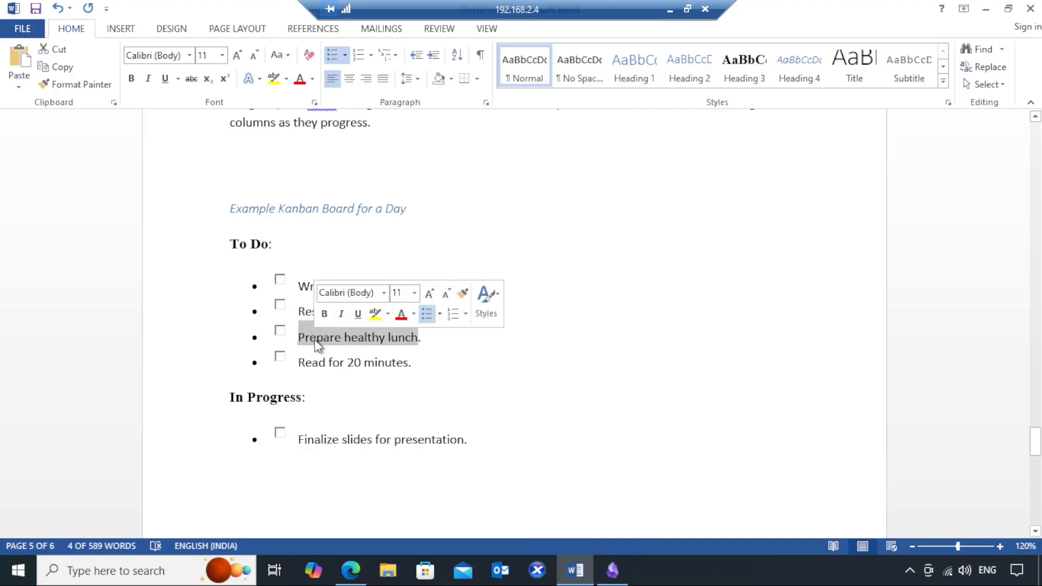
right_click(318, 342)
left_click(350, 81)
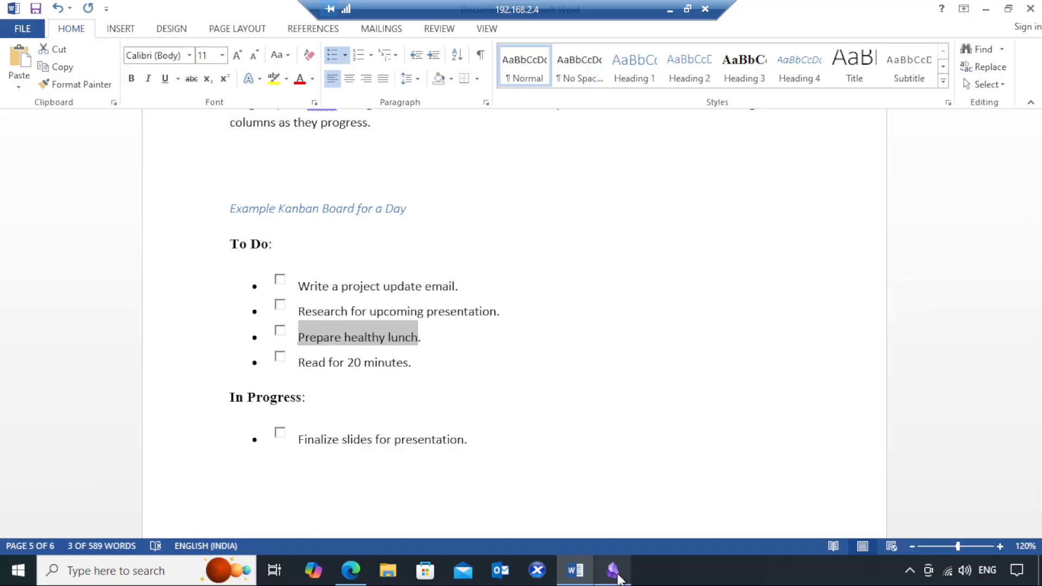
left_click(613, 570)
key("ctrl+v")
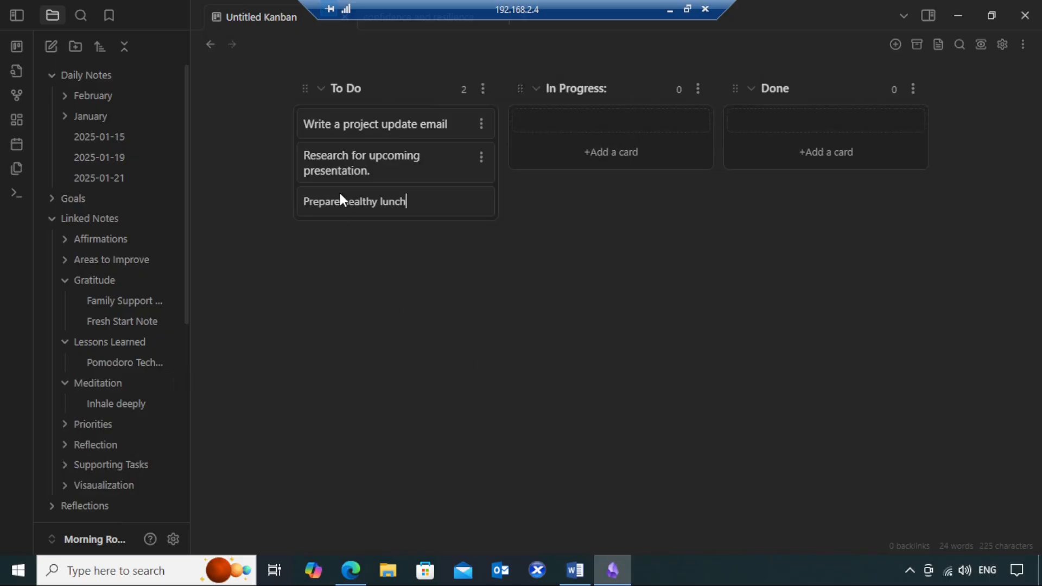
key("Return")
Copy "Read for 20 minutes." from the Word document and add it as the fourth To Do card in Obsidian
left_click(574, 570)
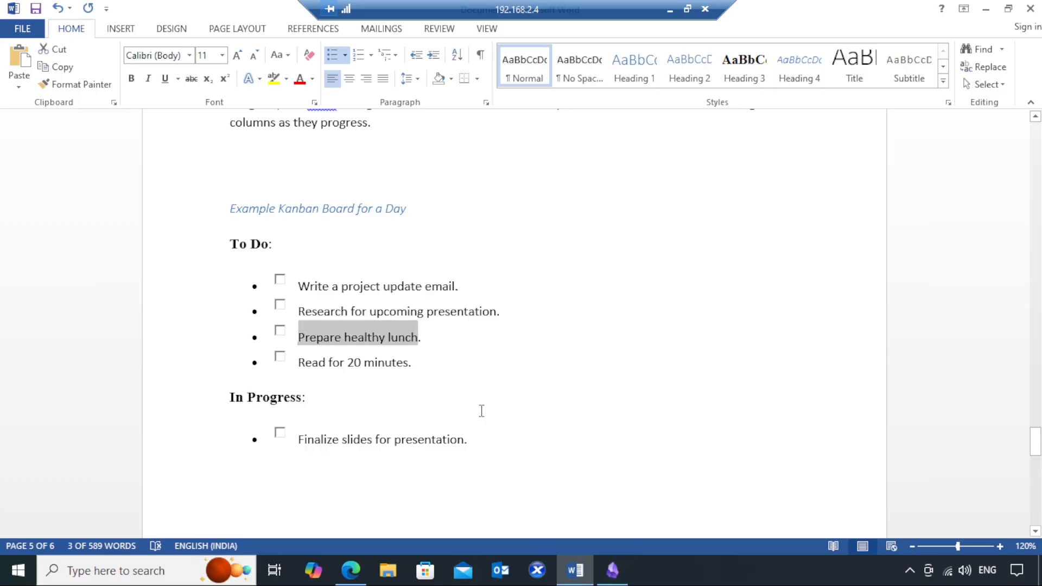
left_click_drag(421, 364, 298, 363)
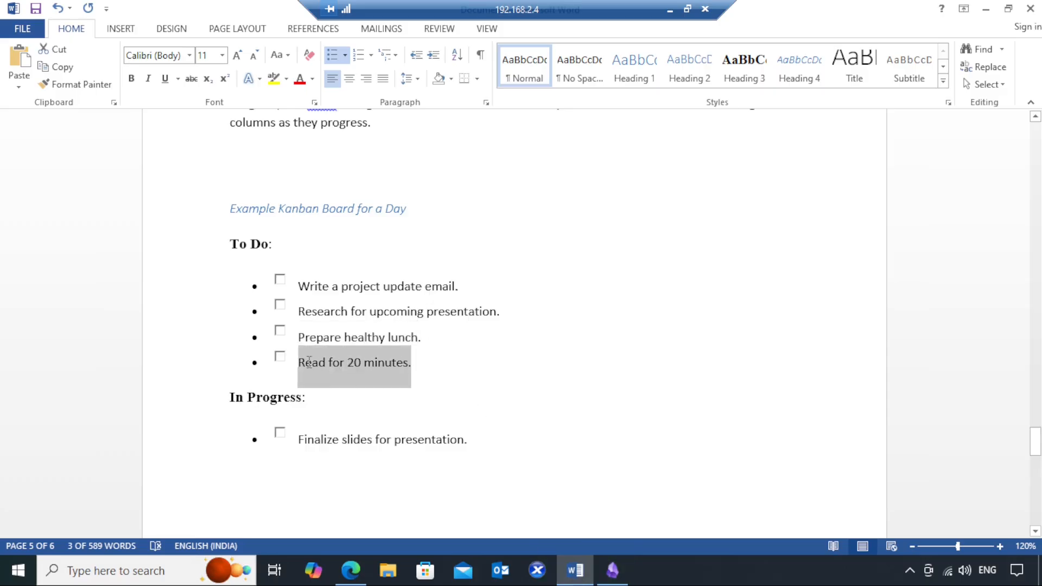
right_click(337, 365)
left_click(380, 104)
left_click(611, 570)
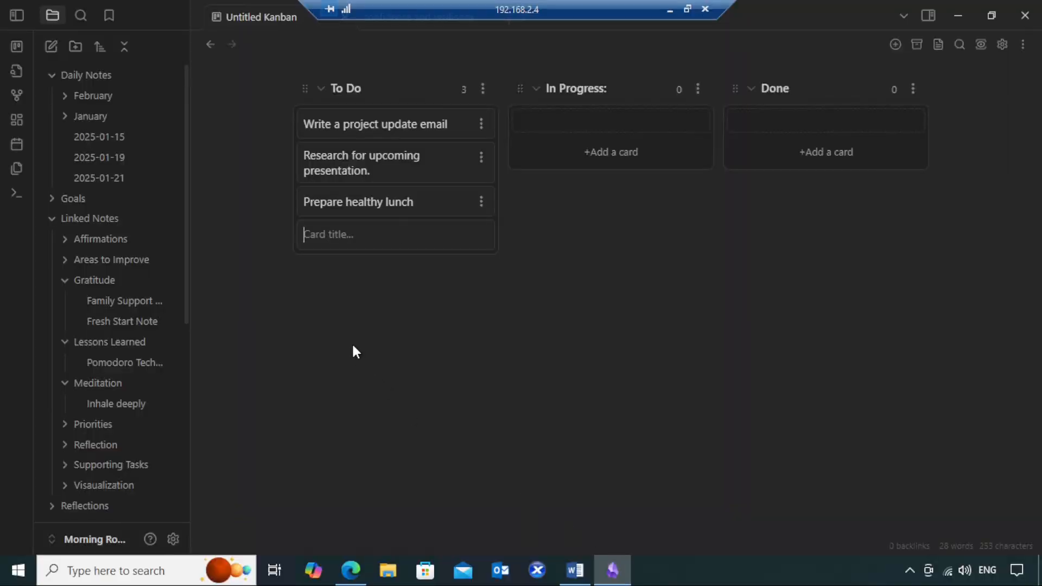
key("ctrl+v")
key("Return")
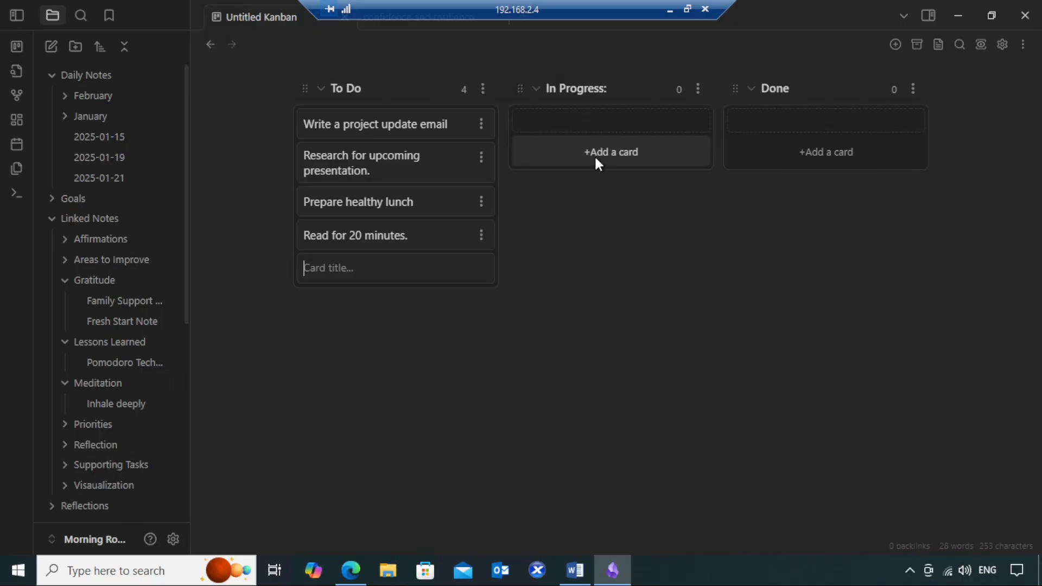
Copy "Finalize slides for presentation." from the Word document and add it as the first In Progress card in Obsidian
left_click(575, 570)
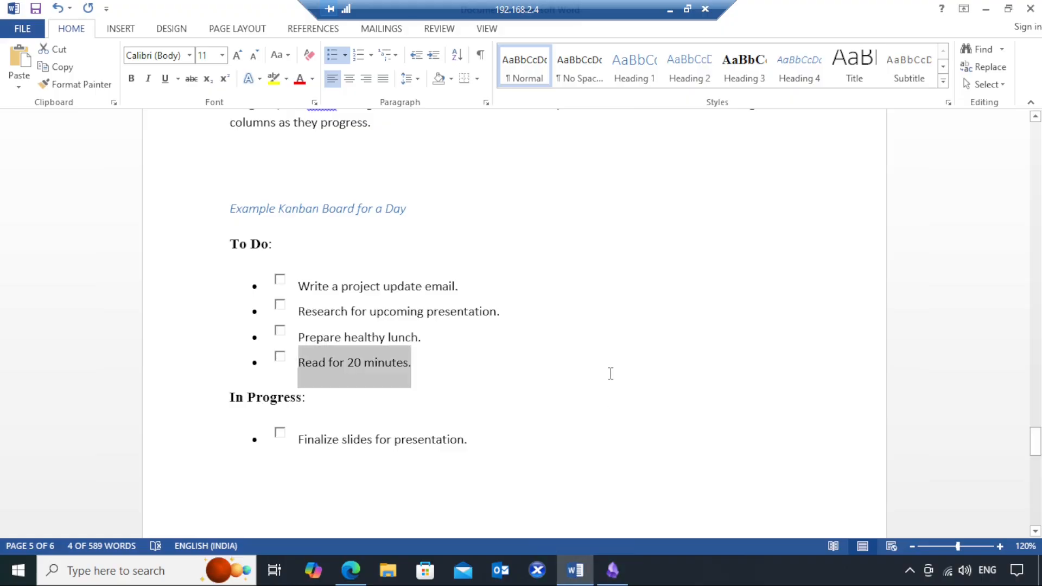
scroll(611, 371, "down", 1)
left_click_drag(468, 308, 310, 300)
right_click(356, 307)
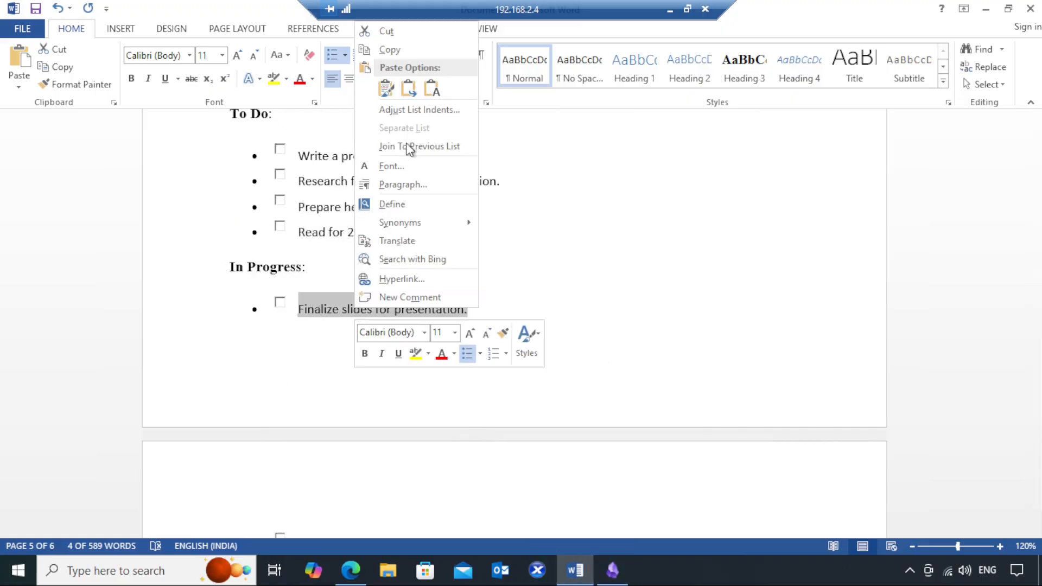
left_click(414, 49)
left_click(613, 570)
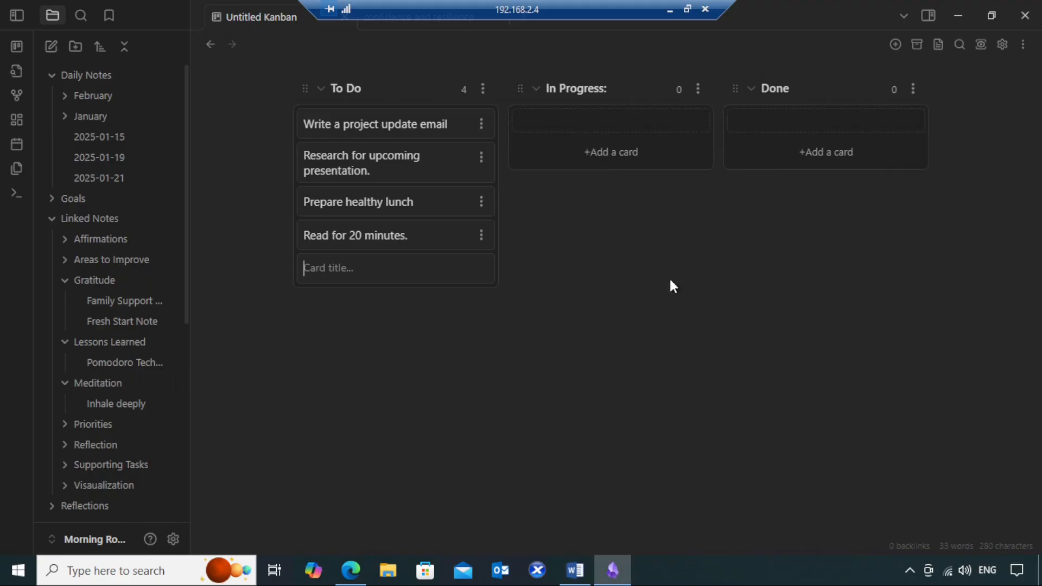
left_click(611, 152)
key("ctrl+v")
key("Return")
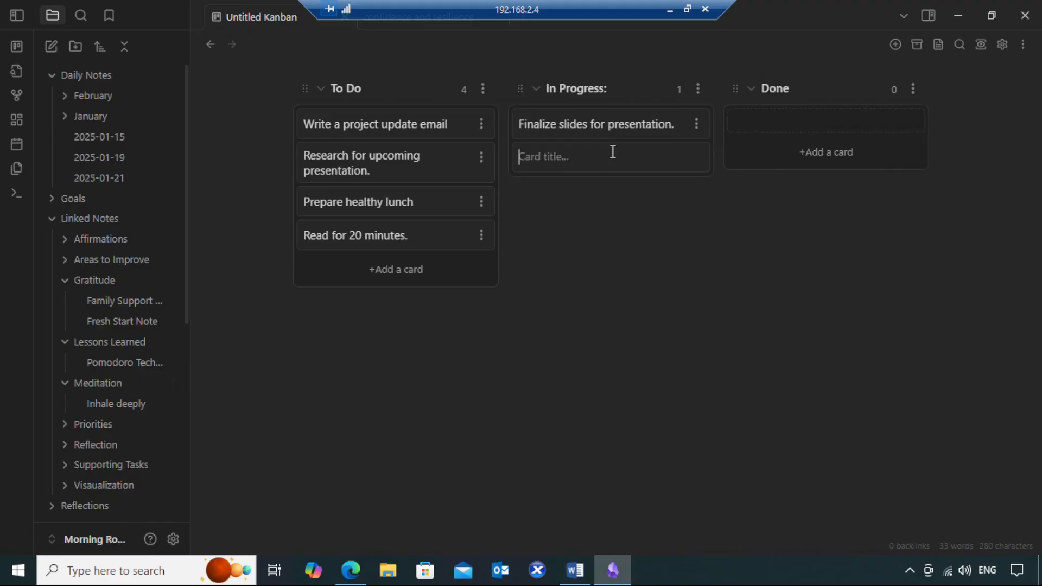
Copy "Morning workout." from the Word document and add it as the second In Progress card in Obsidian
mouse_move(610, 580)
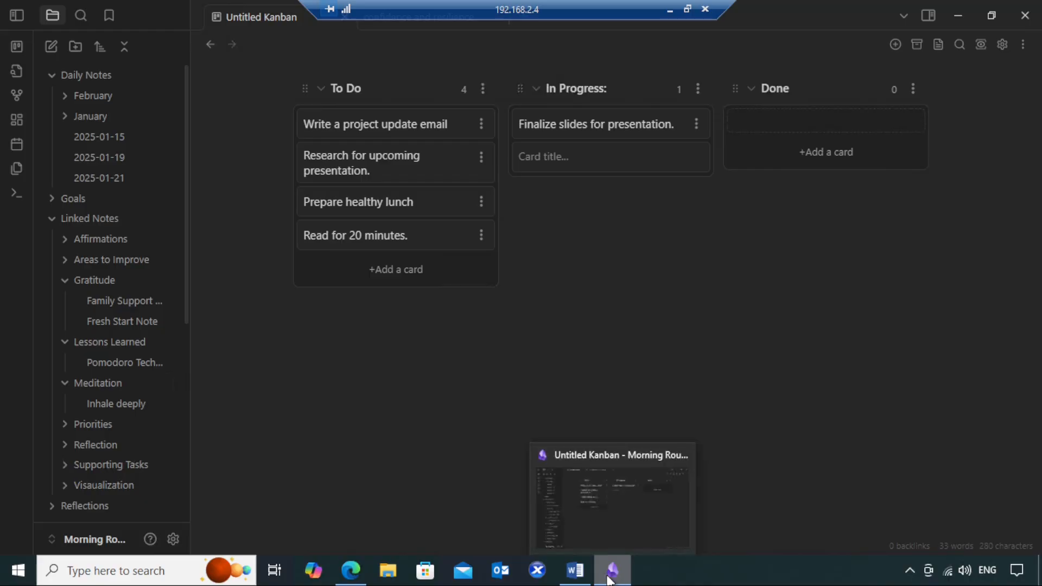
left_click(575, 570)
scroll(612, 376, "down", 6)
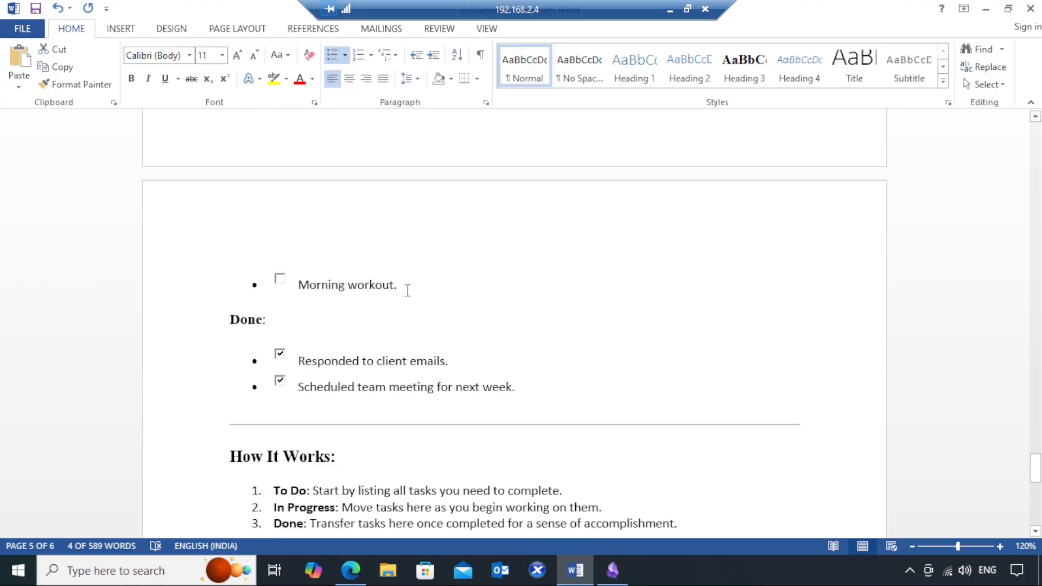
left_click_drag(407, 290, 322, 286)
right_click(336, 288)
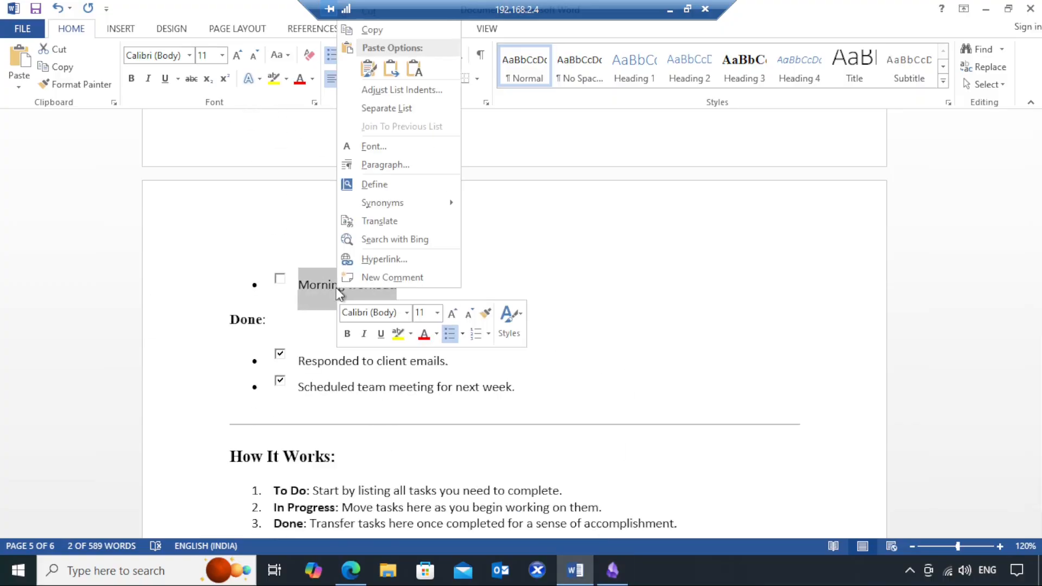
left_click(394, 31)
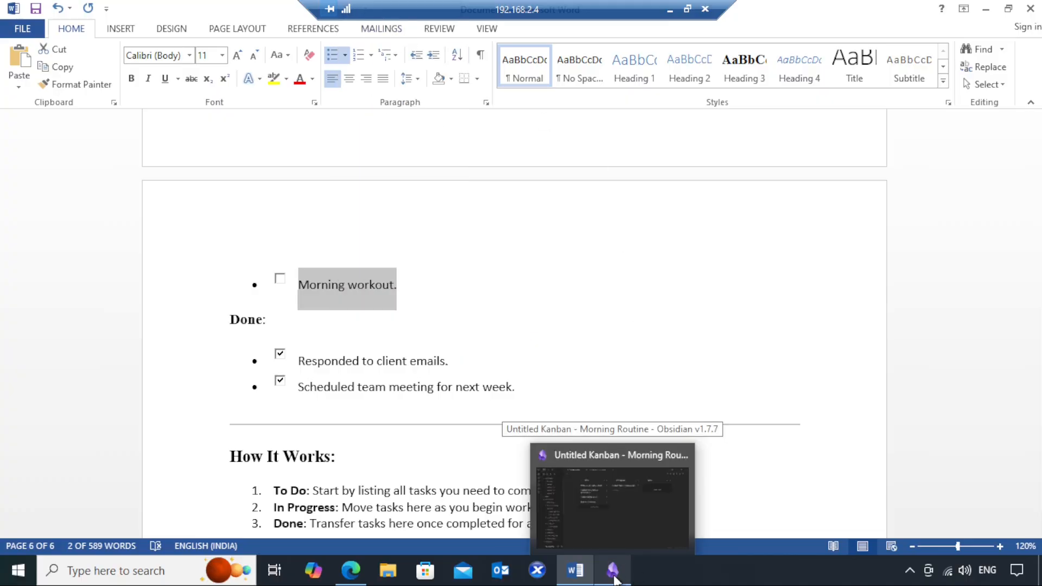
left_click(613, 570)
key("ctrl+v")
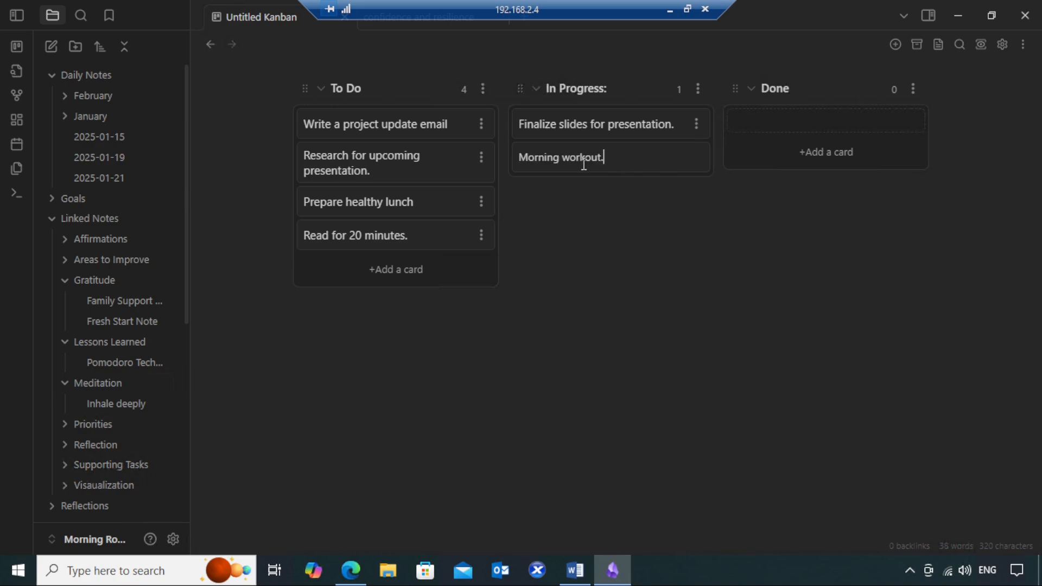
key("Return")
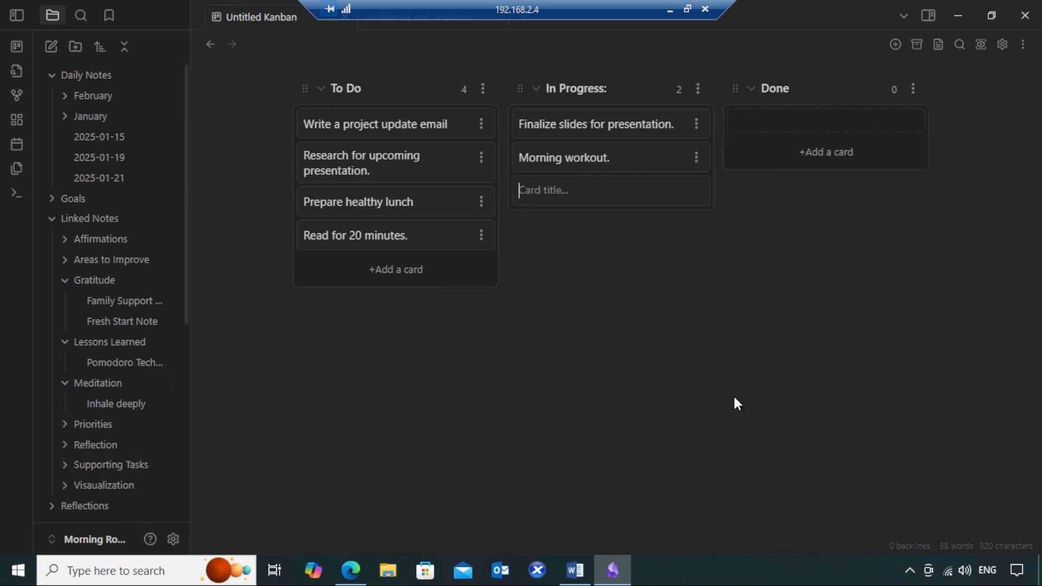
Copy "Responded to client emails." from the Word document and add it as the first Done card in Obsidian
left_click(574, 570)
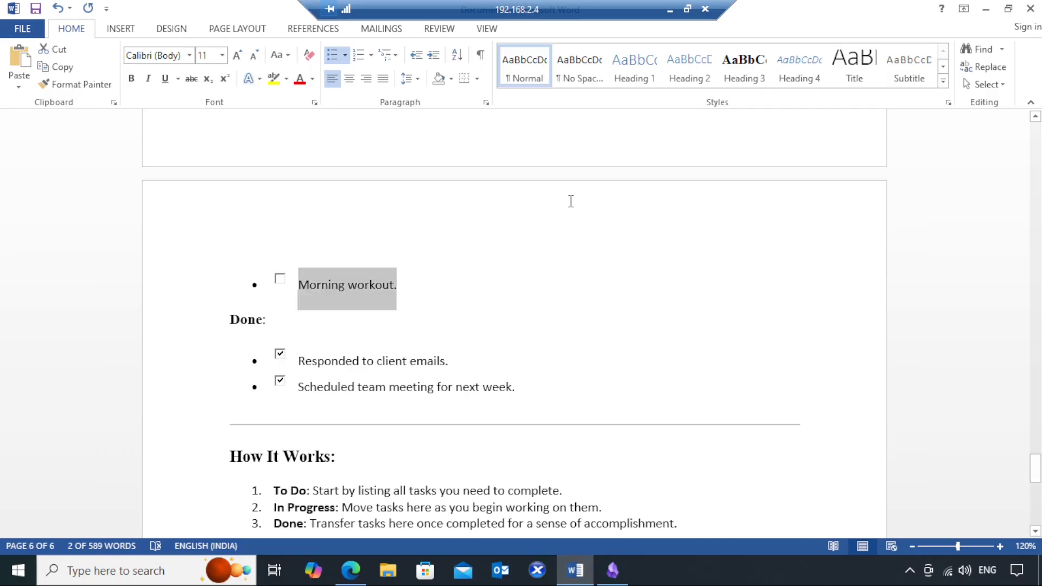
scroll(567, 204, "down", 2)
left_click_drag(458, 274, 316, 274)
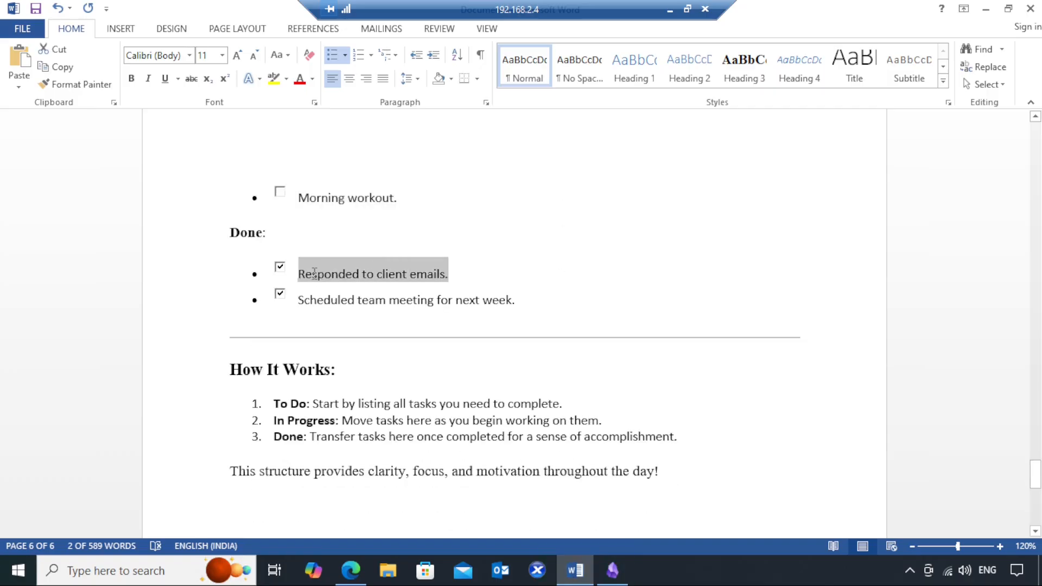
right_click(400, 282)
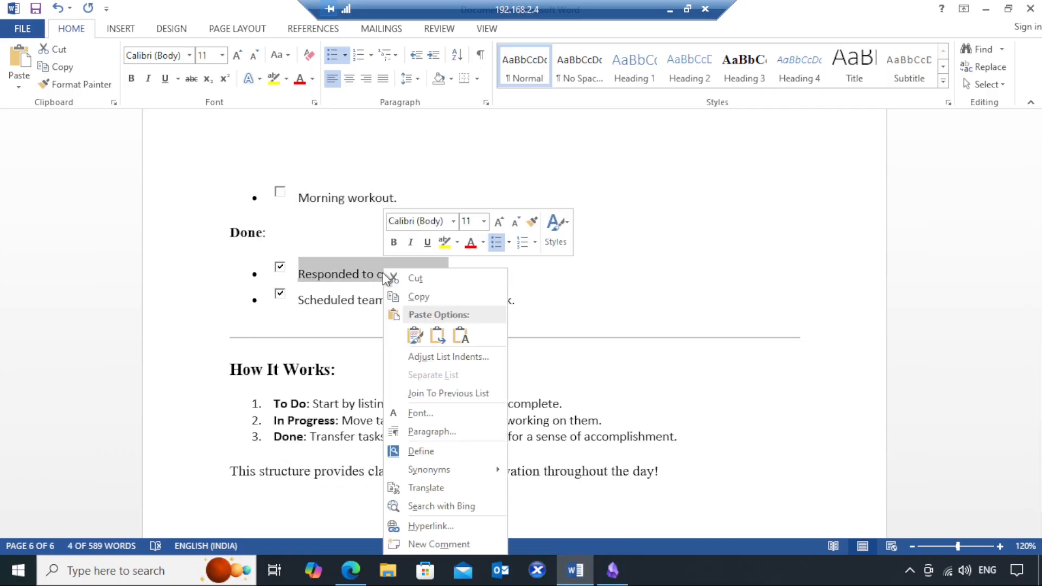
left_click(416, 296)
left_click(612, 570)
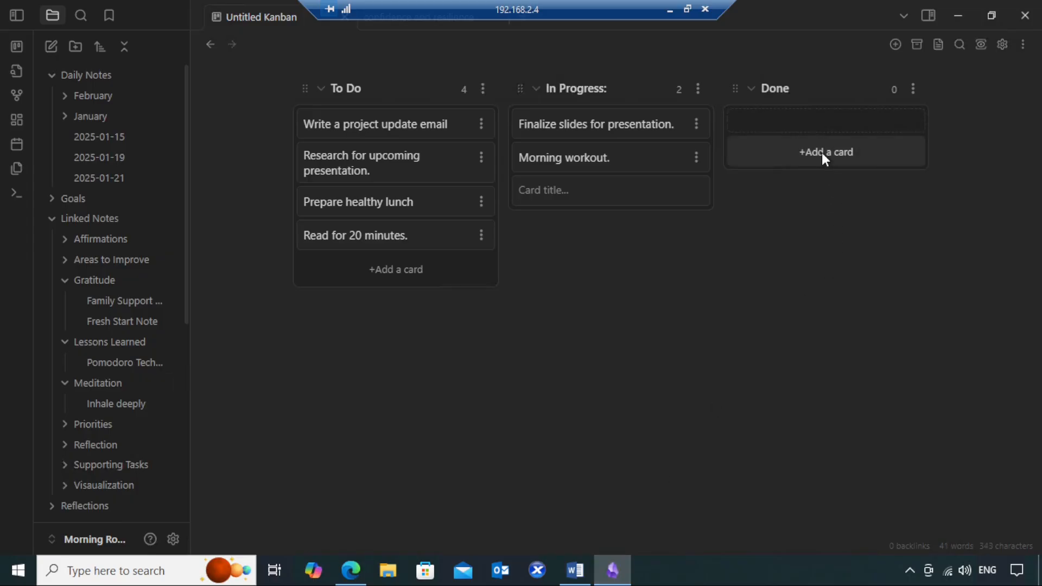
left_click(822, 152)
key("ctrl+v")
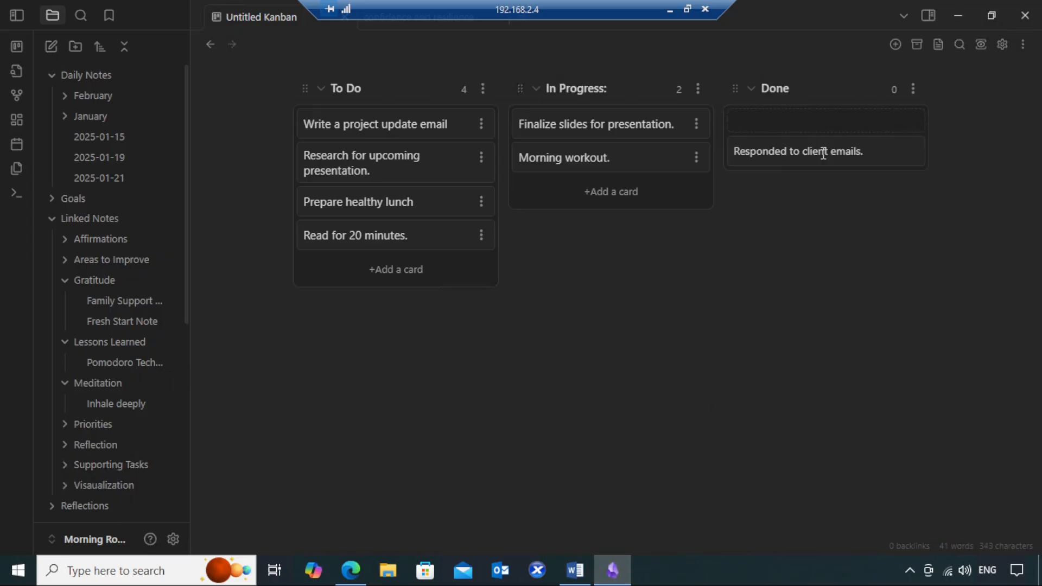
key("Return")
Copy "Scheduled team meeting for next week." from the Word document and add it as the second Done card in Obsidian
left_click(575, 570)
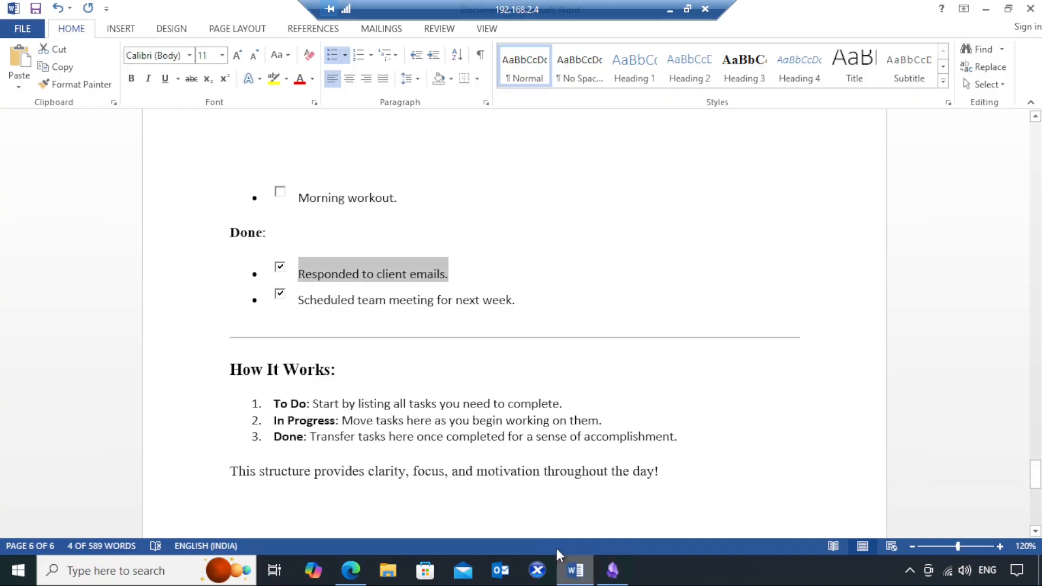
left_click_drag(517, 299, 354, 309)
right_click(354, 309)
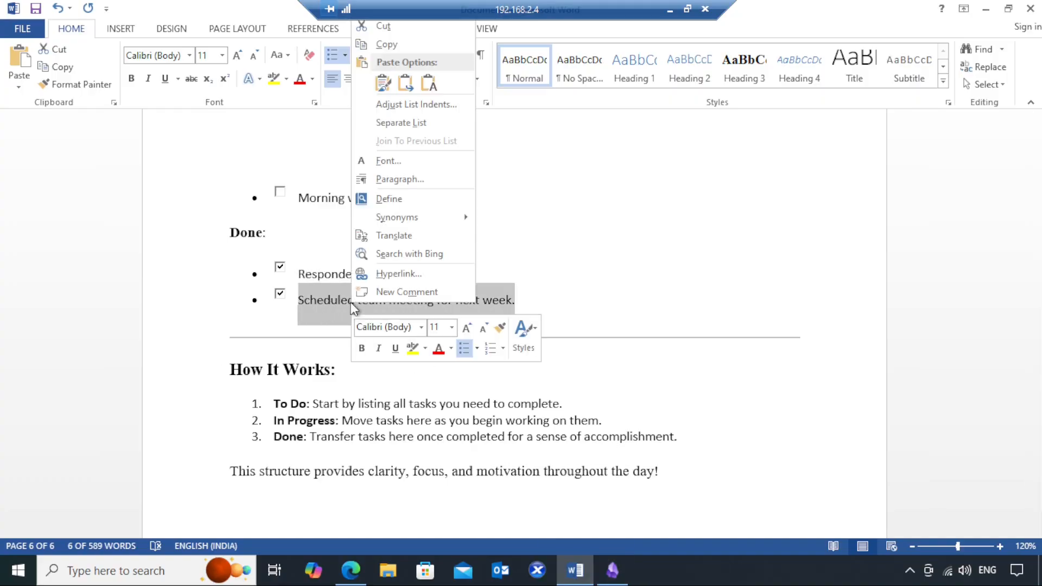
left_click(391, 44)
left_click(619, 567)
left_click(800, 161)
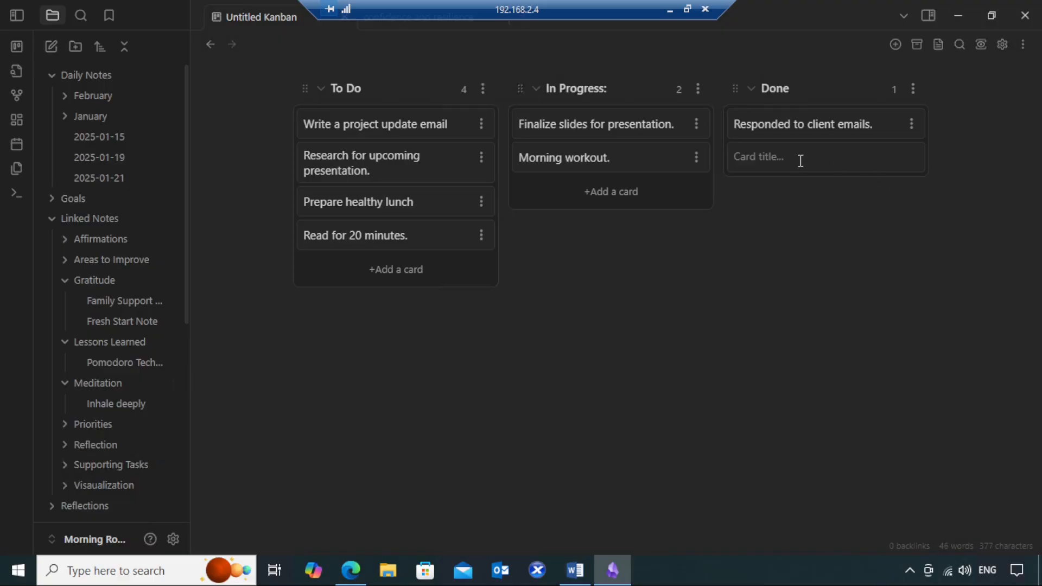
key("ctrl+v")
key("Return")
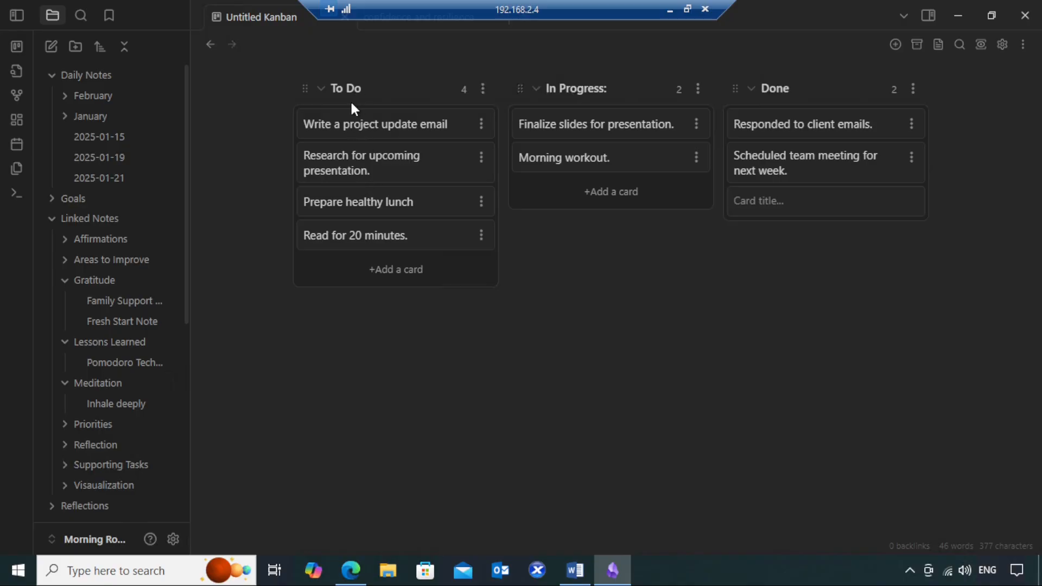
Move the To Do cards "Write a project update email" to the start of Done and "Research for upcoming presentation." to its end
left_click_drag(365, 126, 796, 205)
left_click_drag(405, 128, 827, 128)
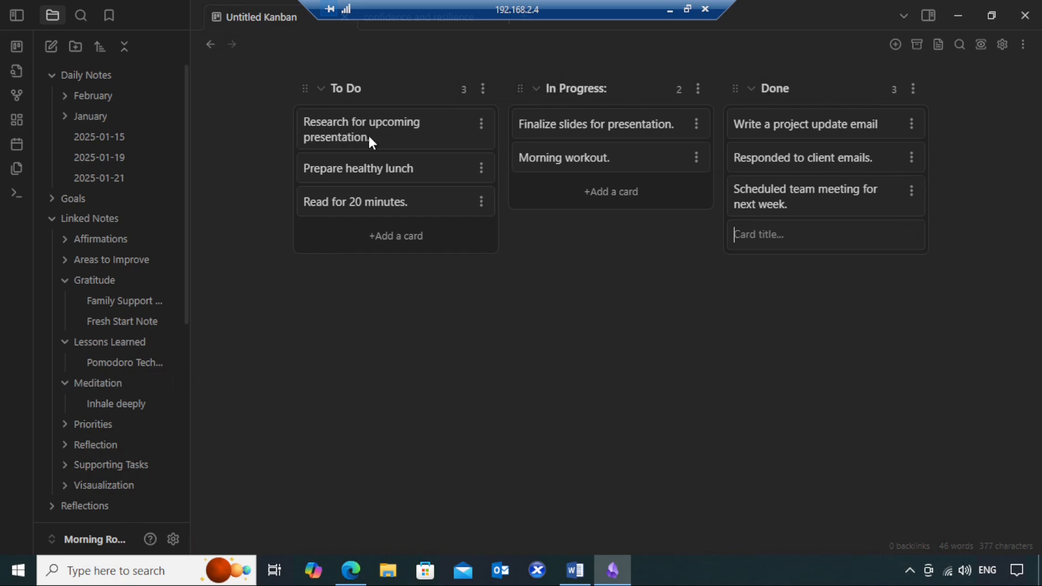
left_click_drag(327, 132, 764, 243)
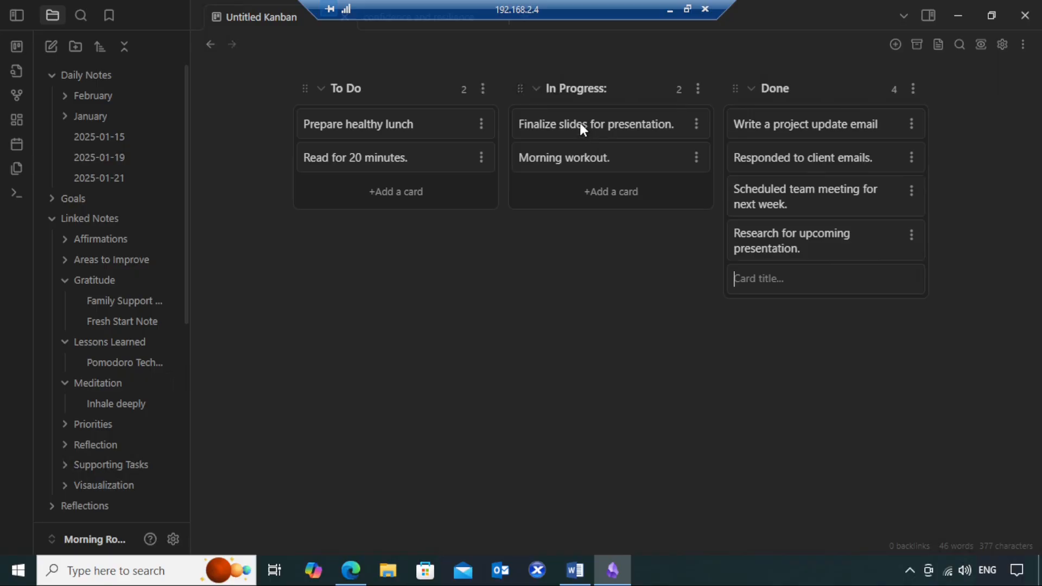
Move "Finalize slides for presentation." to the end of Done and return "Research for upcoming presentation." from Done to In Progress below "Morning workout."
left_click_drag(580, 126, 800, 281)
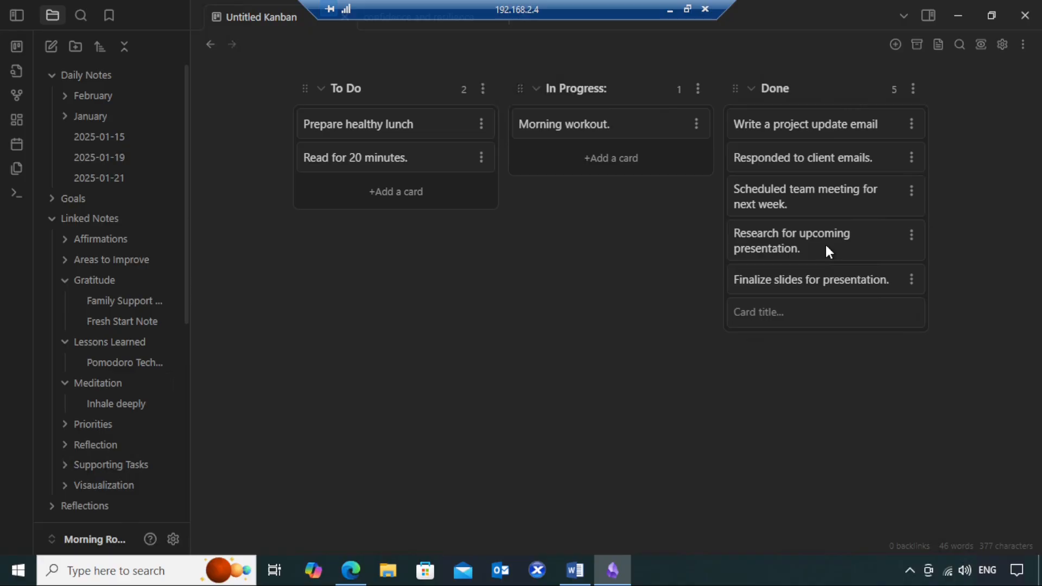
left_click_drag(825, 246, 603, 170)
left_click_drag(813, 245, 586, 161)
left_click_drag(796, 240, 577, 162)
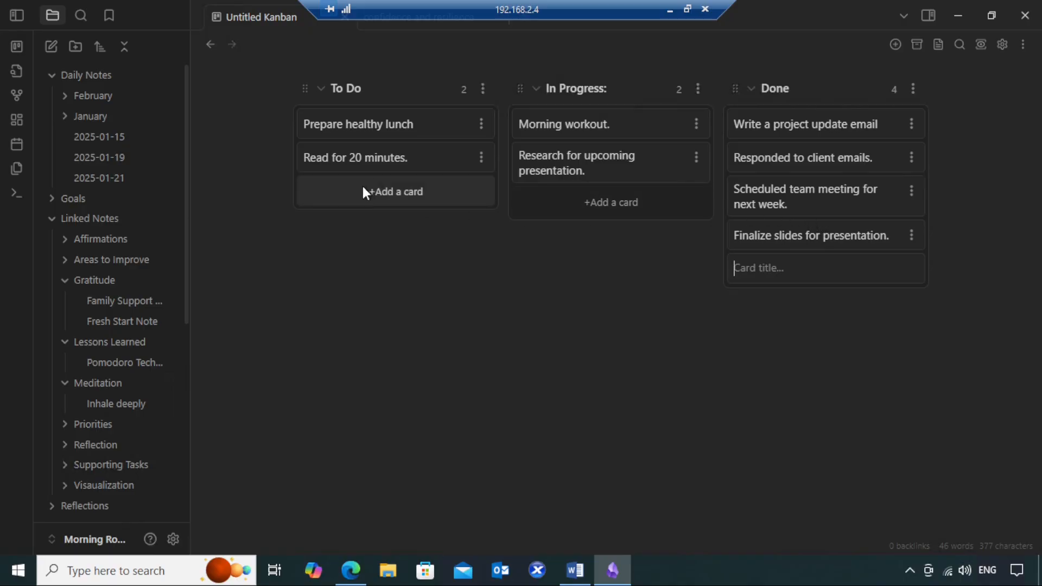
Move "Read for 20 minutes." into Done above "Finalize slides for presentation." and "Prepare healthy lunch" to the end of Done
left_click_drag(323, 155, 760, 260)
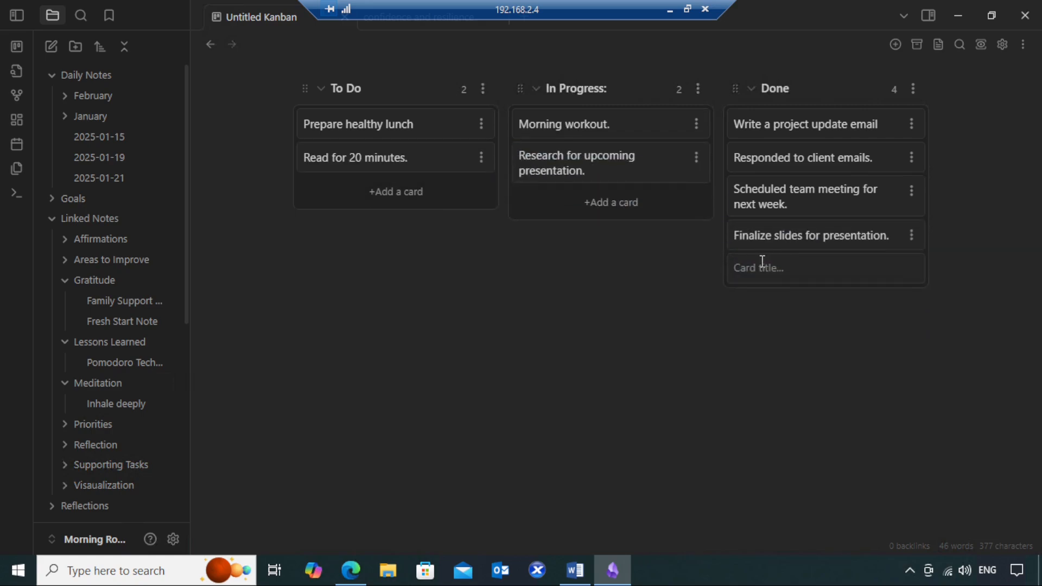
left_click_drag(360, 151, 792, 233)
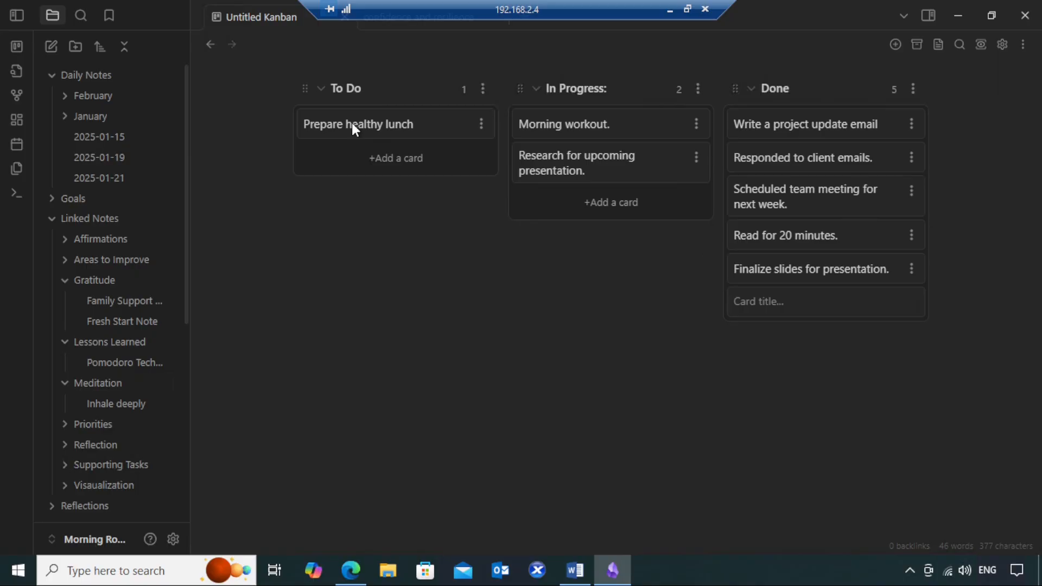
mouse_move(353, 123)
left_mouse_down()
mouse_move(542, 175)
mouse_move(777, 291)
mouse_move(777, 326)
mouse_move(791, 326)
left_mouse_up()
mouse_move(400, 127)
left_mouse_down()
mouse_move(913, 280)
mouse_move(858, 277)
mouse_move(819, 304)
mouse_move(826, 333)
mouse_move(839, 333)
left_mouse_up()
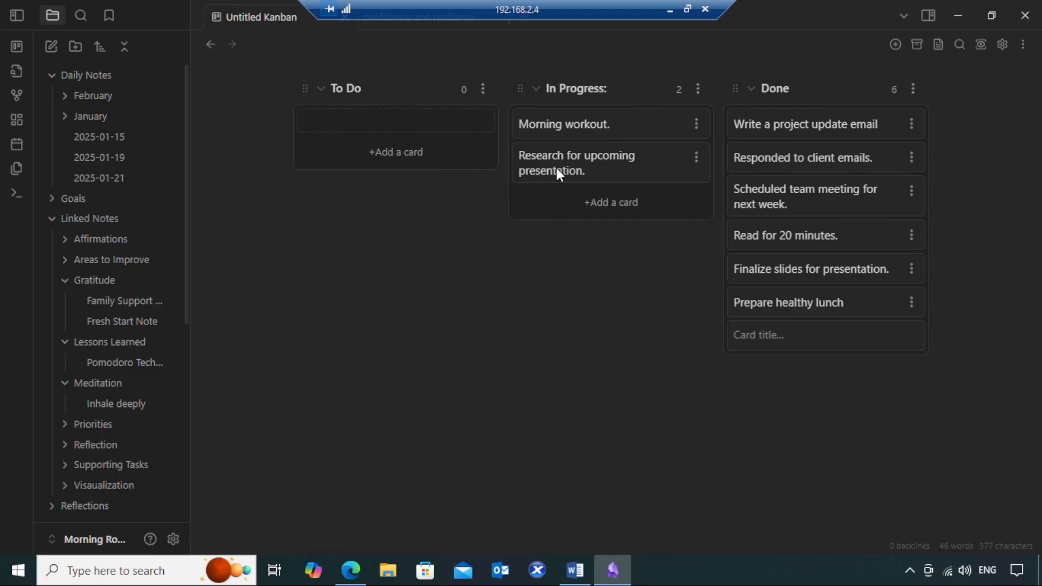
Move the "Morning workout." card from In Progress to the end of the Done list
left_click_drag(597, 128, 782, 403)
left_click_drag(687, 134, 775, 375)
left_click_drag(613, 133, 821, 337)
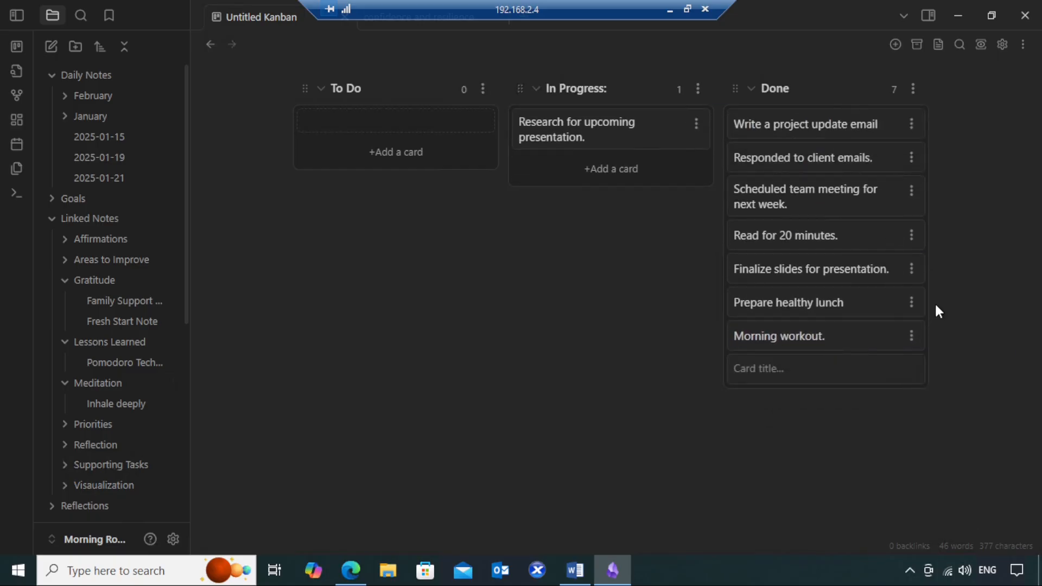